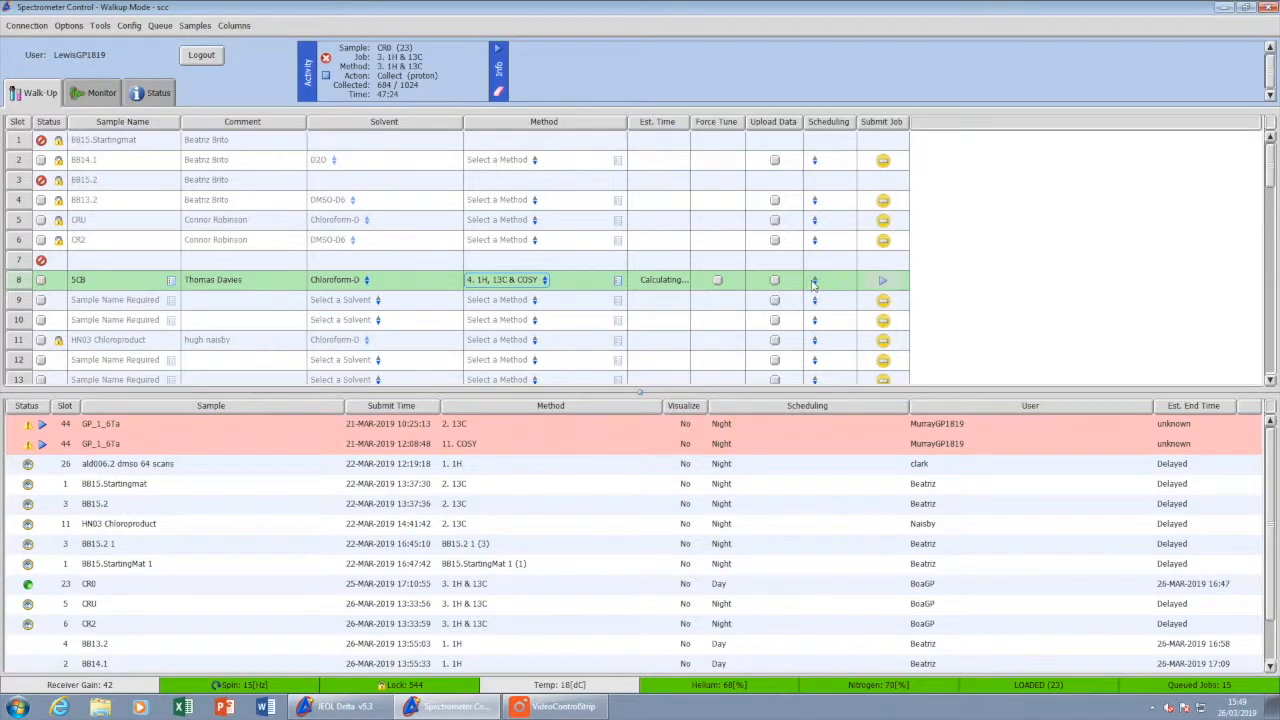
Step: Open the scheduling choice for the 5CB sample job in slot 8
{"action": "left_click", "coordinate": [815, 299]}
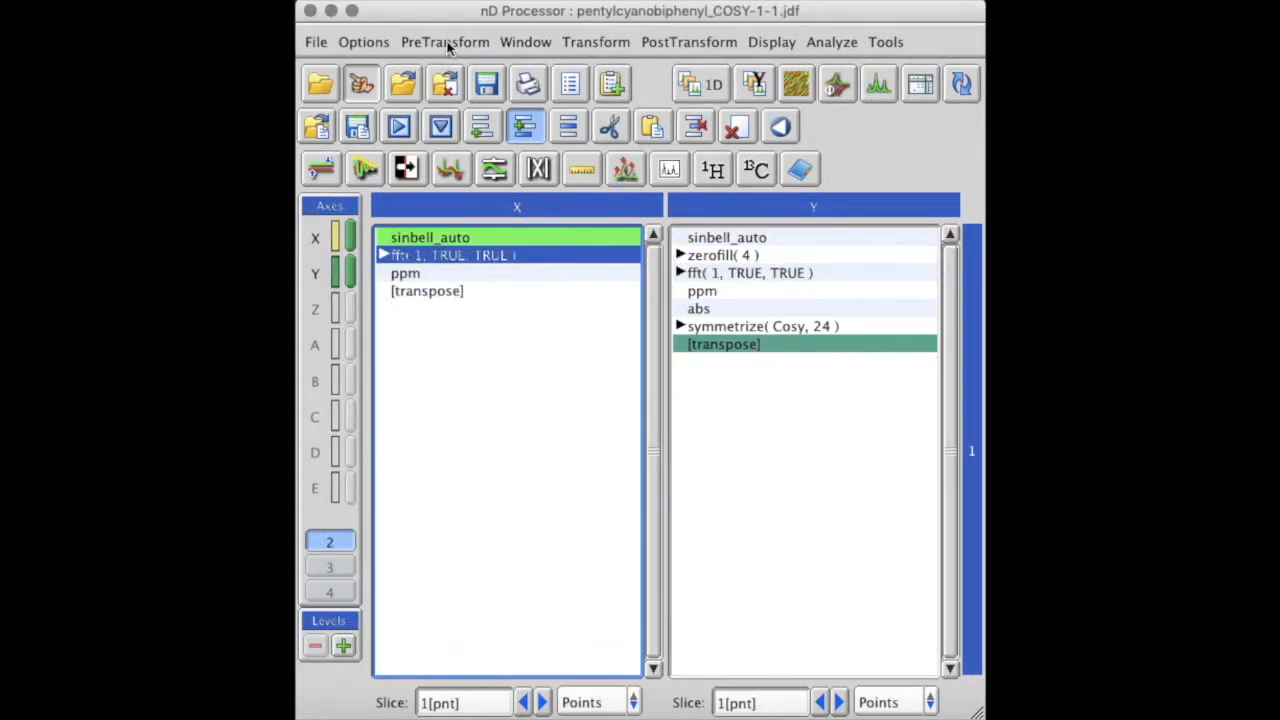
Step: Add a Zerofill operation to the X-axis processing list of the pentylcyanobiphenyl COSY data
{"action": "left_click", "coordinate": [447, 45]}
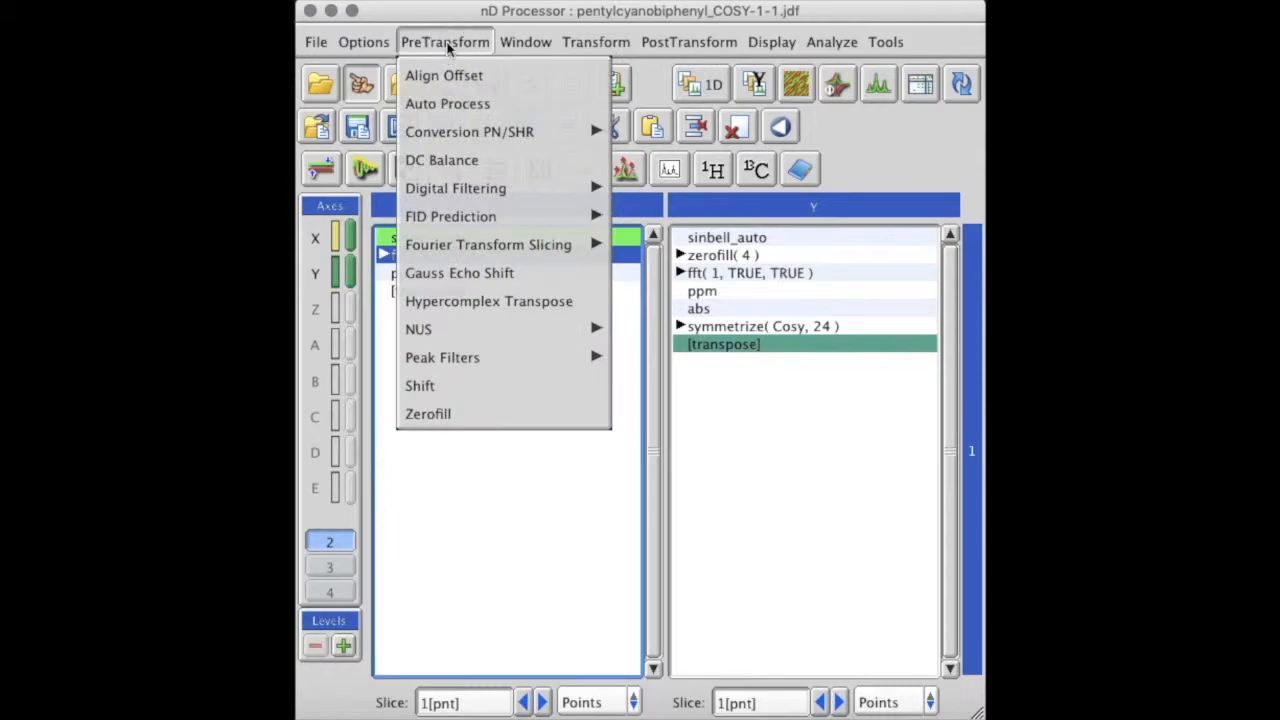
{"action": "left_click", "coordinate": [446, 414]}
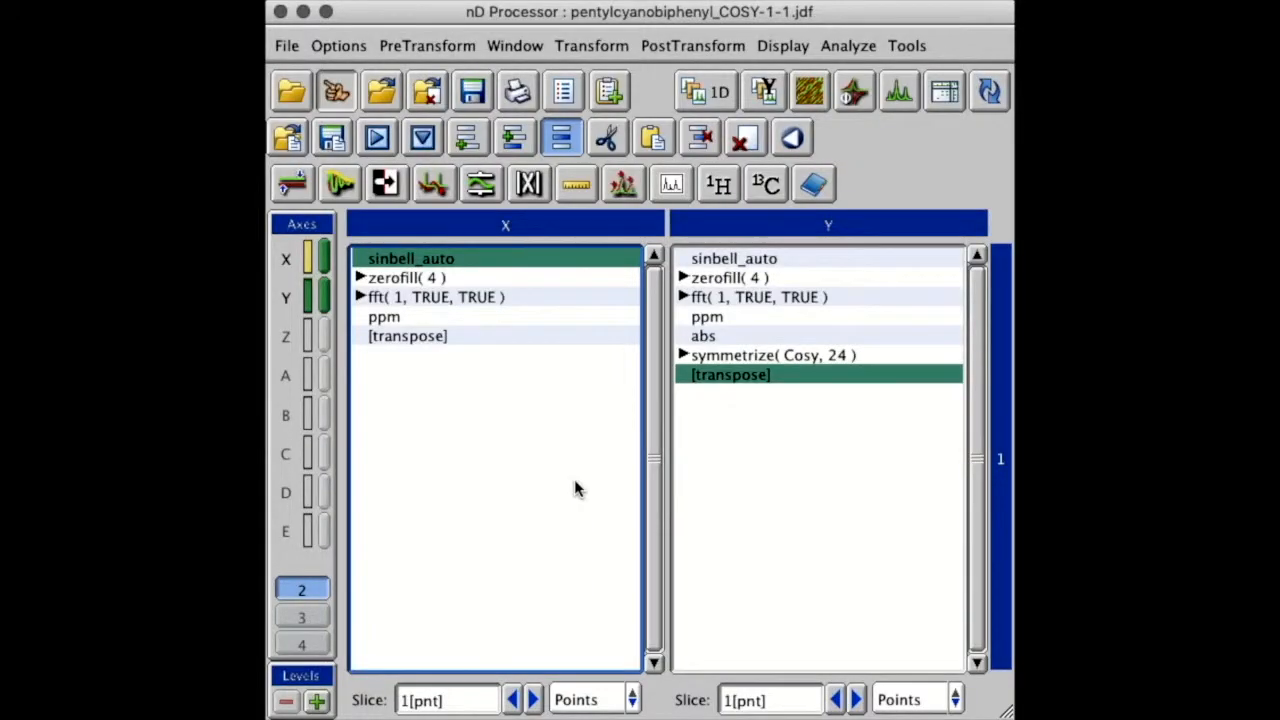
Step: Insert a Blackman-Harris window function before sinbell_auto in the X-axis processing list
{"action": "left_click", "coordinate": [515, 143]}
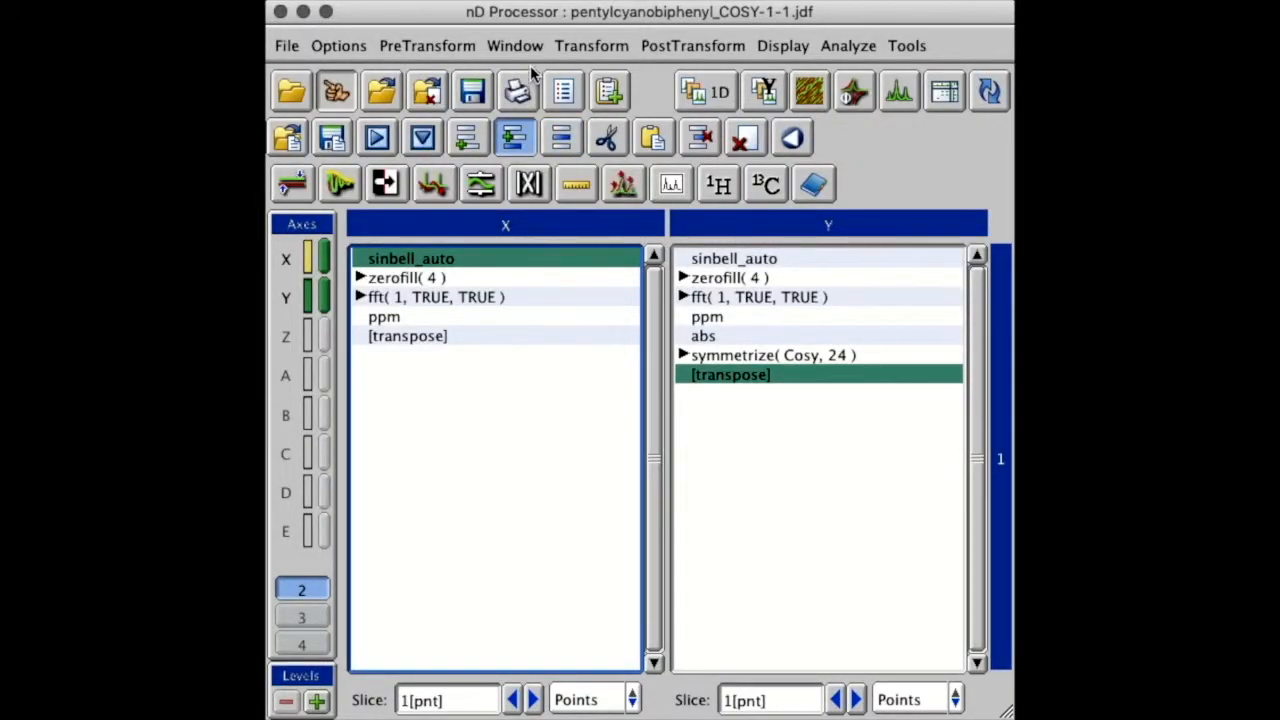
{"action": "left_click", "coordinate": [515, 46]}
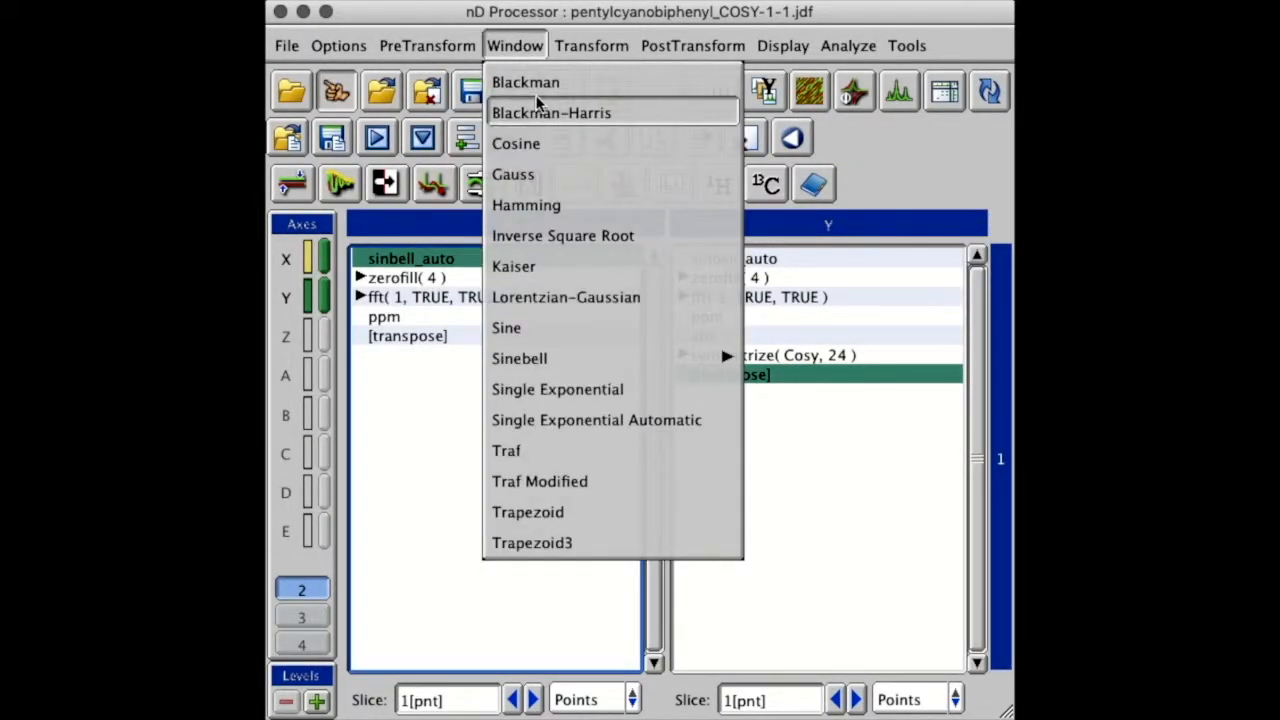
{"action": "left_click", "coordinate": [536, 96]}
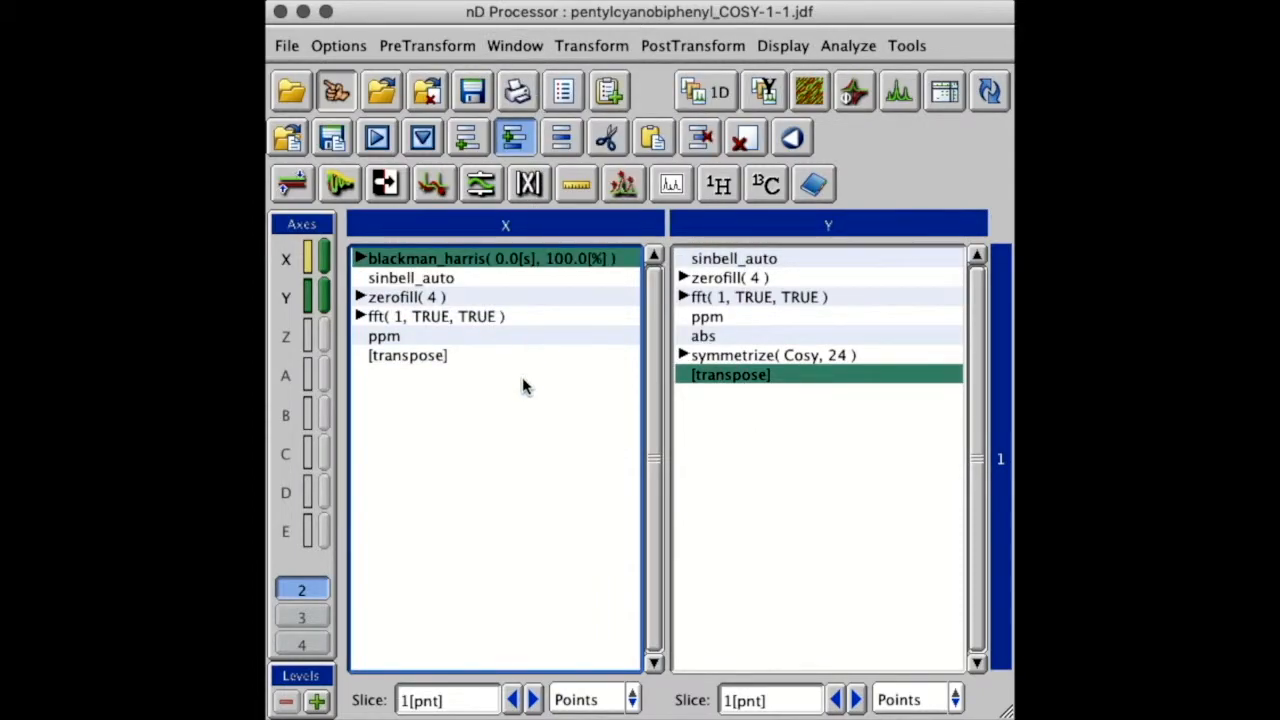
Step: Replace the Blackman-Harris window with the Traf window in the X-axis list, and delete the Traf entry
{"action": "left_click", "coordinate": [554, 260]}
{"action": "left_click", "coordinate": [557, 149]}
{"action": "left_click", "coordinate": [518, 46]}
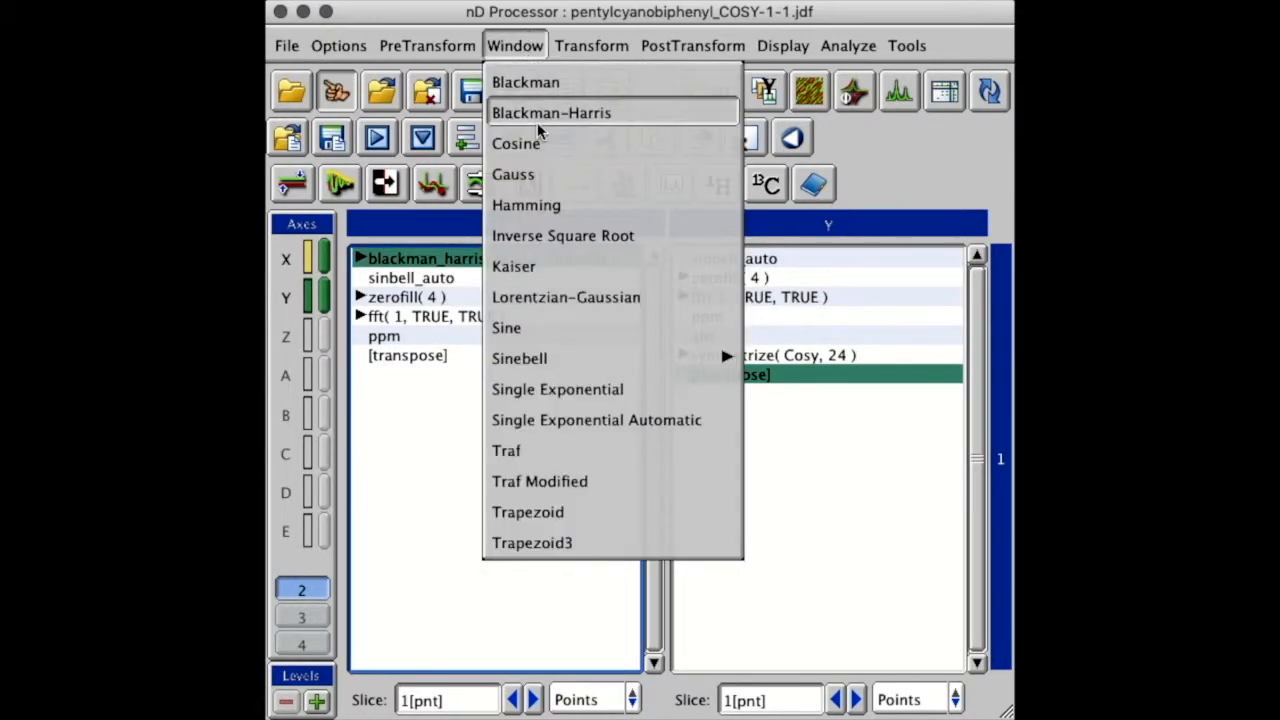
{"action": "left_click", "coordinate": [561, 452]}
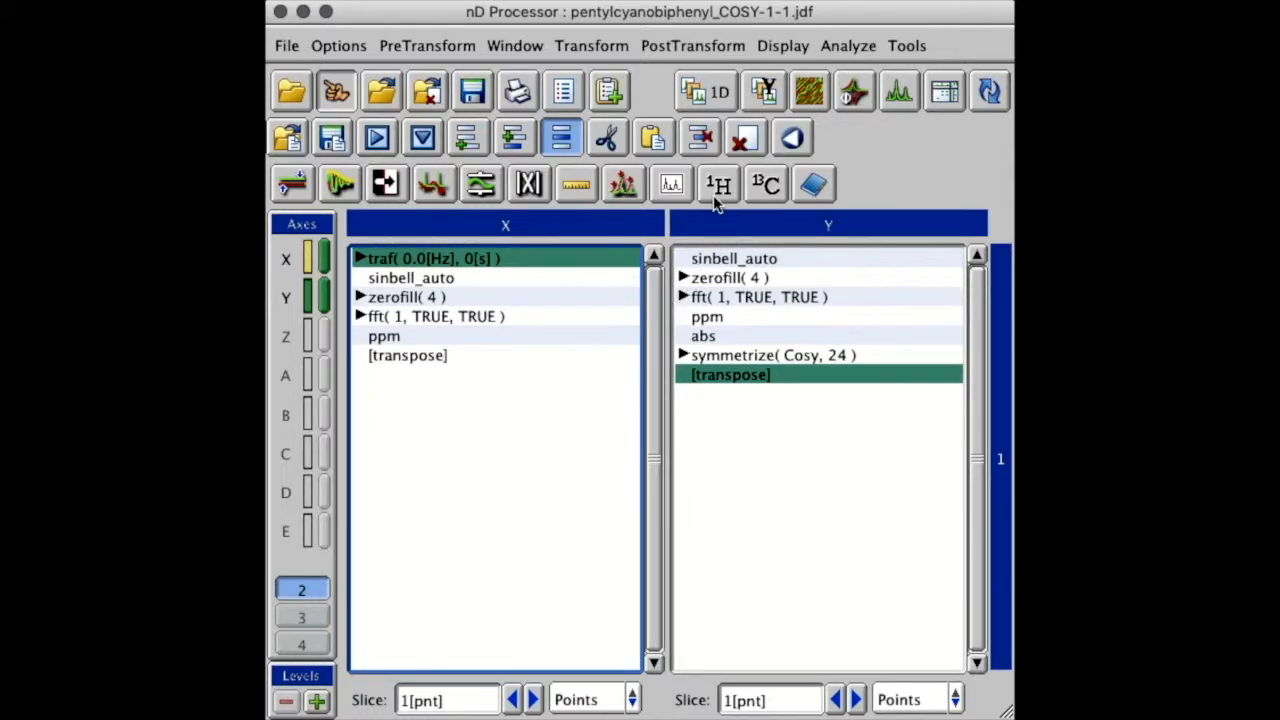
{"action": "left_click", "coordinate": [700, 137]}
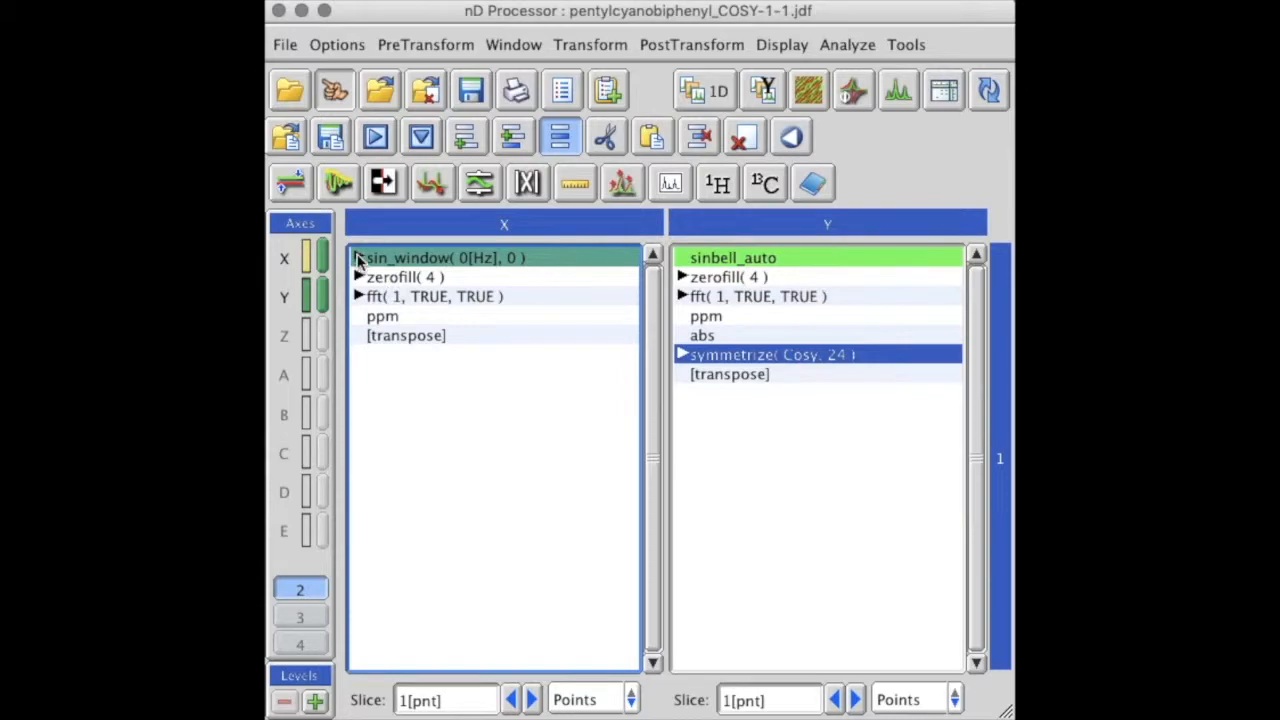
Step: Set the X-axis sin_window parameters to a frequency of 10 Hz and a phase of 4
{"action": "left_click", "coordinate": [358, 257]}
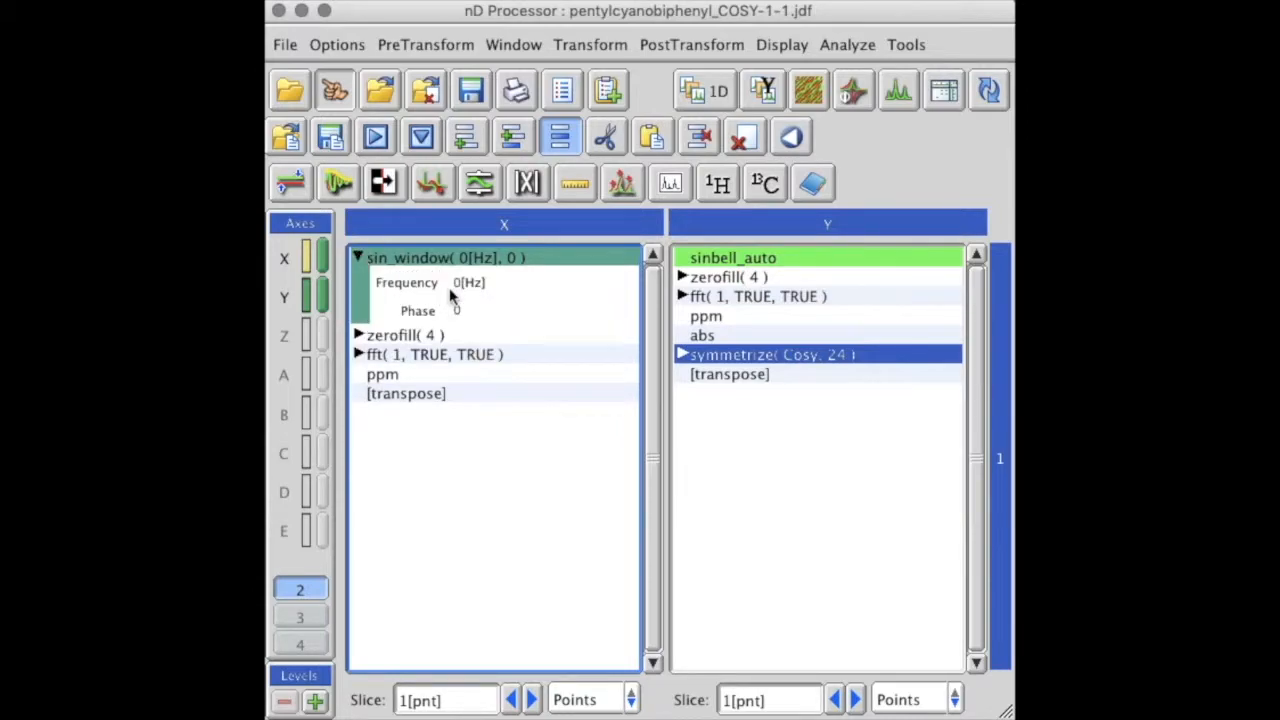
{"action": "left_click", "coordinate": [463, 283]}
{"action": "key", "text": "BackSpace"}
{"action": "type", "text": "10"}
{"action": "left_click", "coordinate": [485, 312]}
{"action": "key", "text": "BackSpace"}
{"action": "type", "text": "4"}
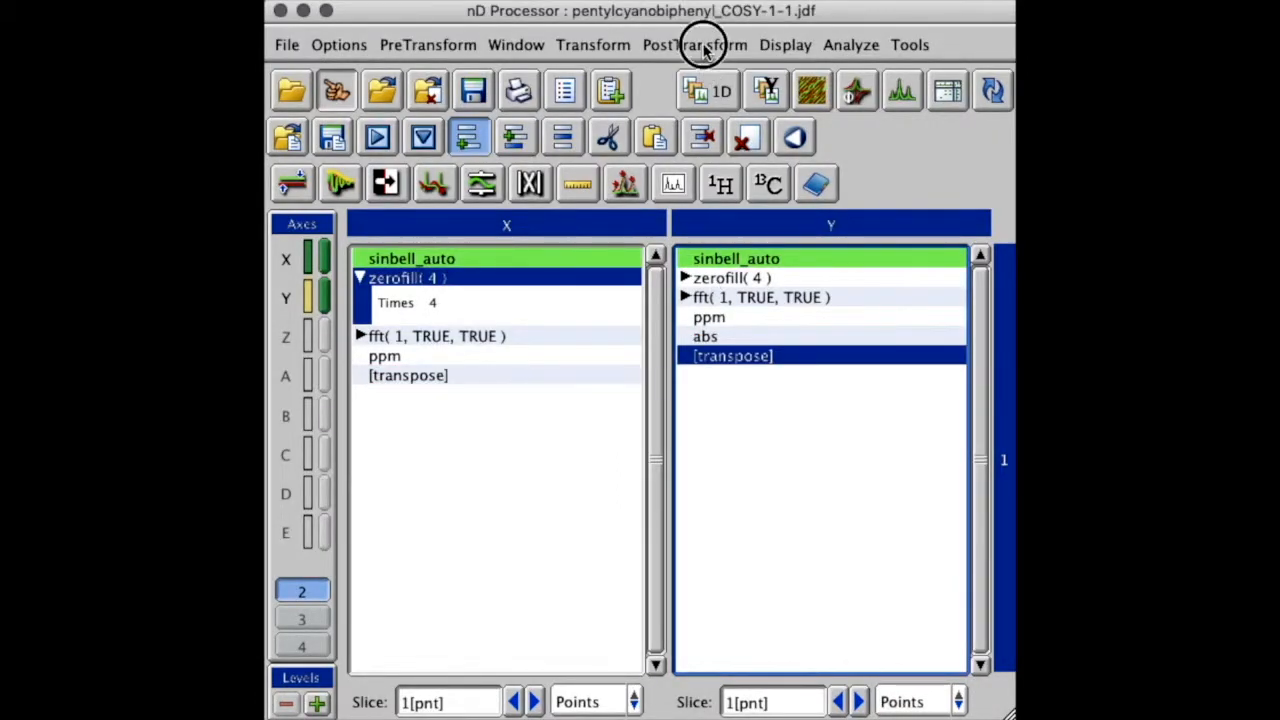
Step: Add a Symmetrize operation to the Y-axis processing list of the COSY data
{"action": "left_click", "coordinate": [697, 46]}
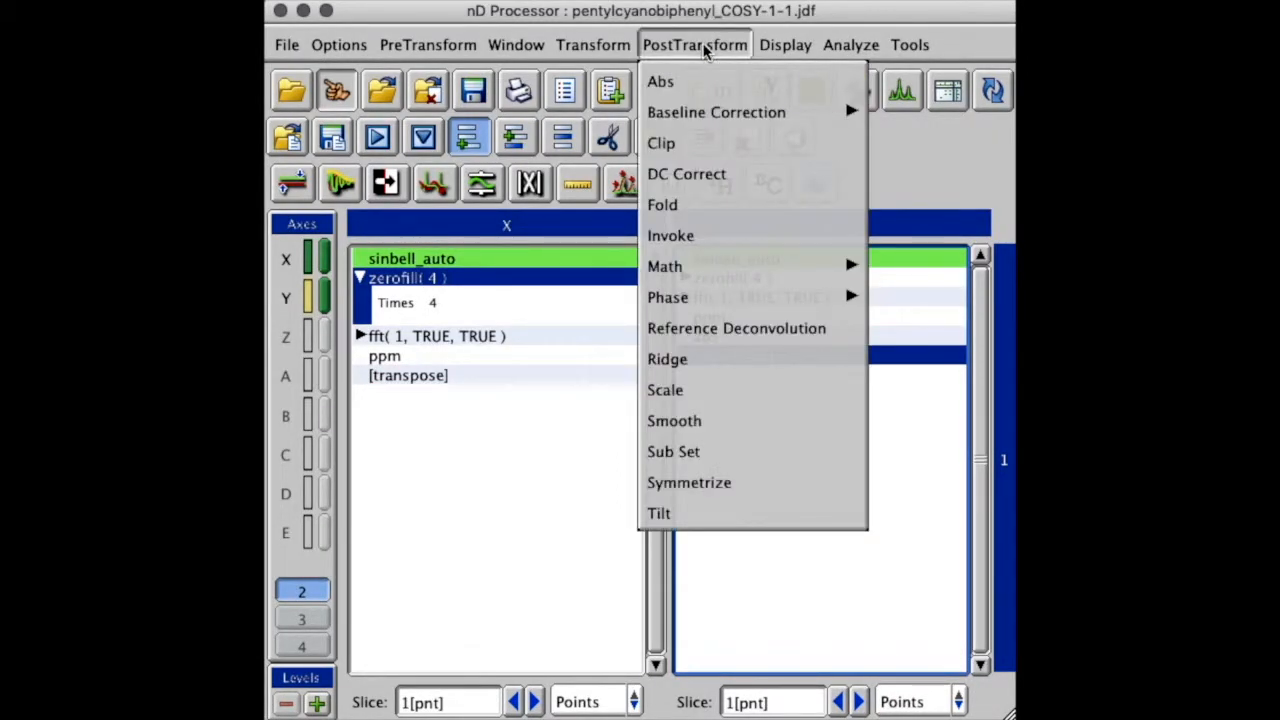
{"action": "left_click", "coordinate": [736, 479]}
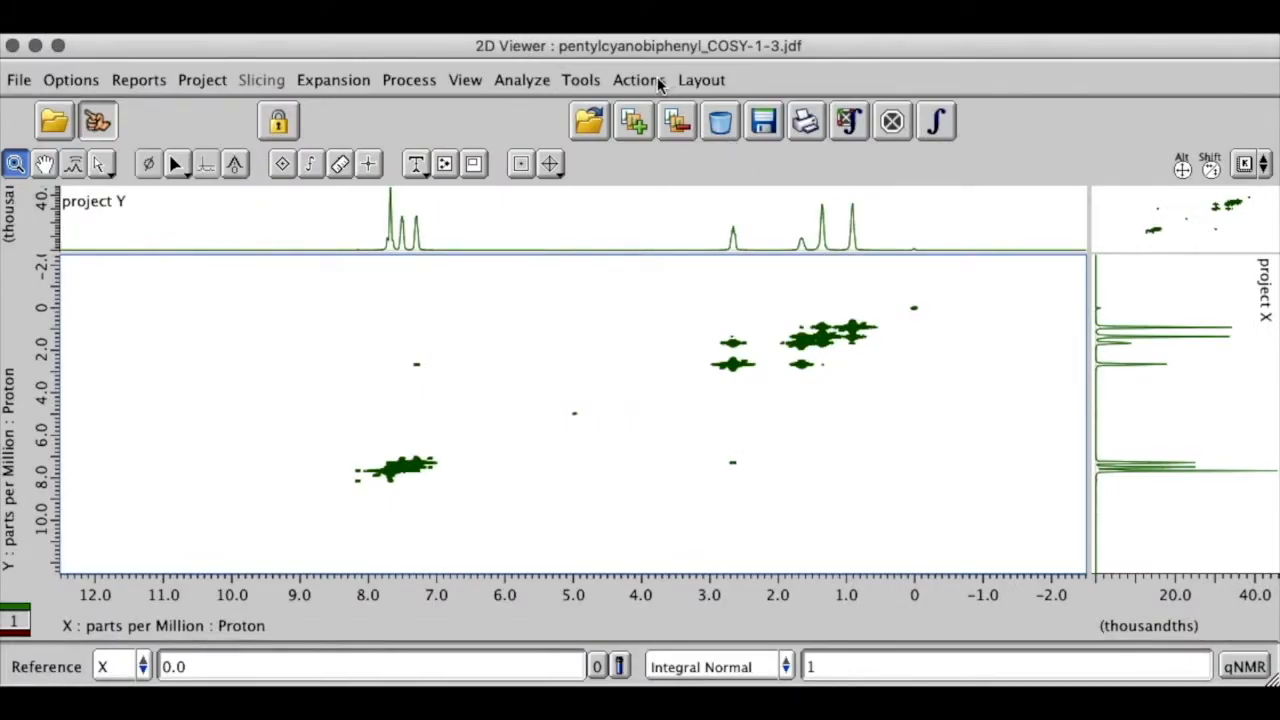
Step: Apply the Cosy symmetrization to the processed pentylcyanobiphenyl spectrum in the 2D Viewer
{"action": "left_click", "coordinate": [657, 82]}
{"action": "mouse_move", "coordinate": [665, 272]}
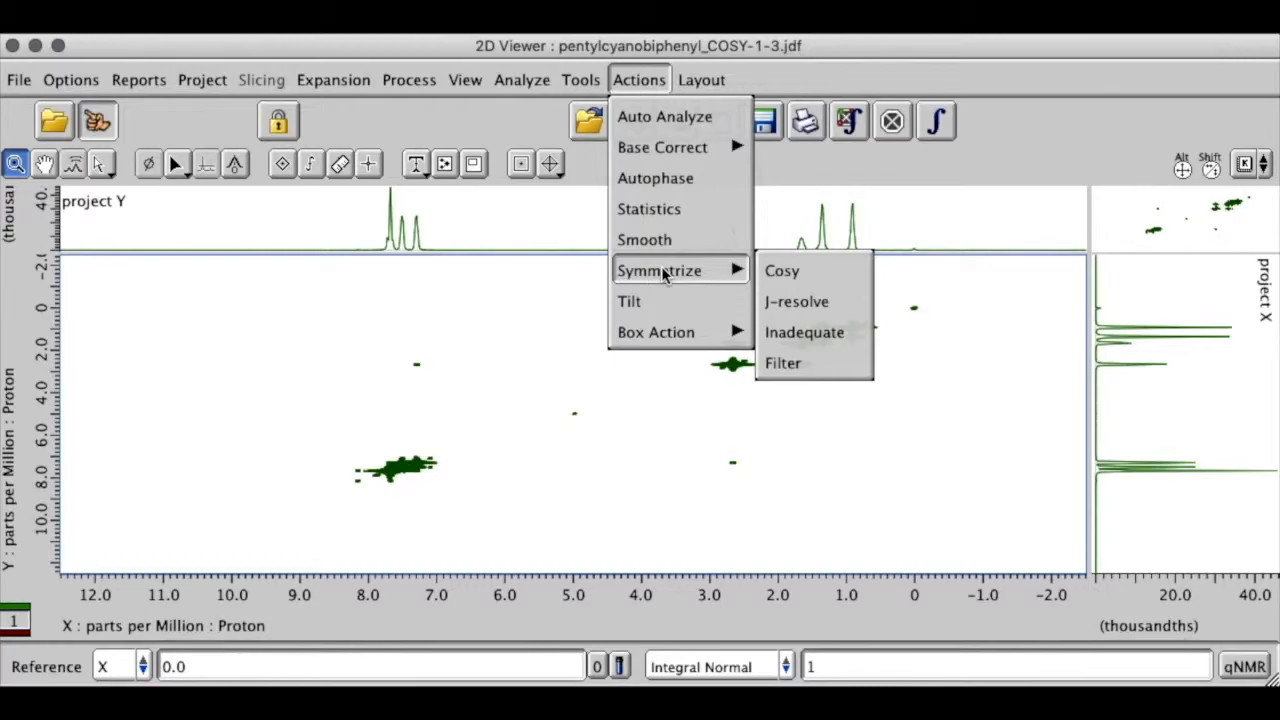
{"action": "left_click", "coordinate": [775, 271]}
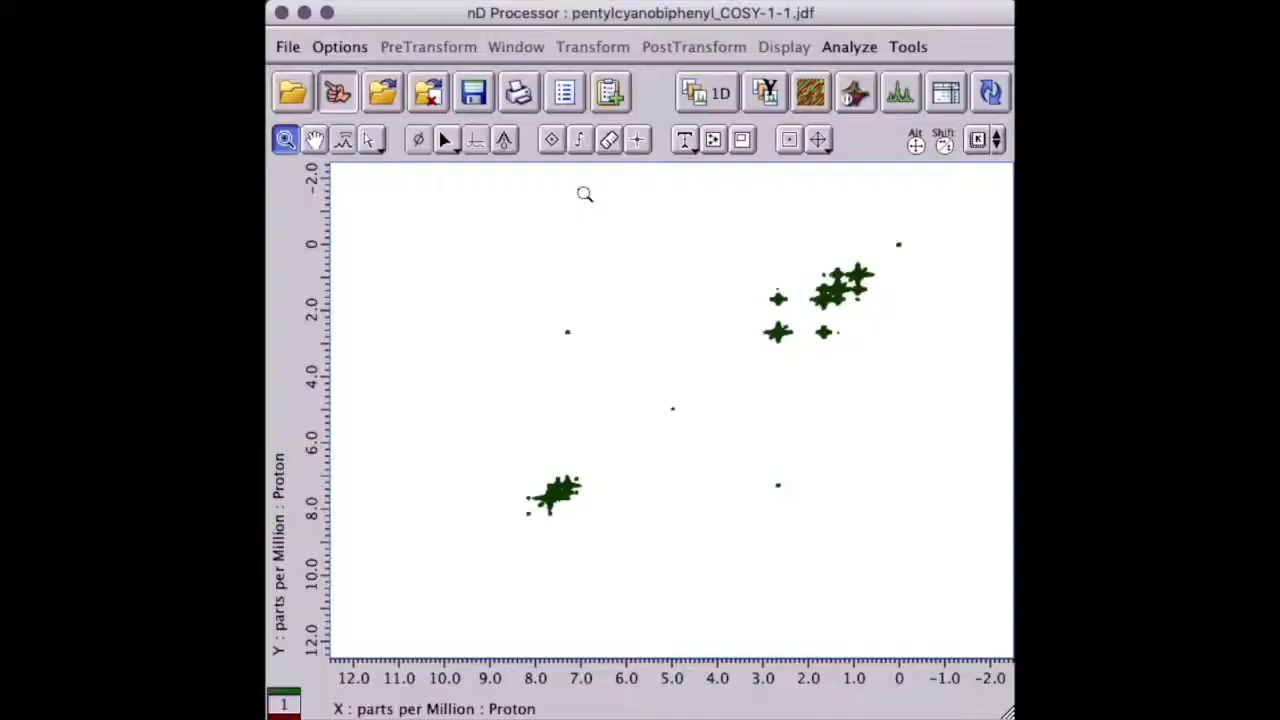
Step: Raise the lower contour bound of the COSY spectrum with the Level Tool and apply it
{"action": "right_click", "coordinate": [586, 198]}
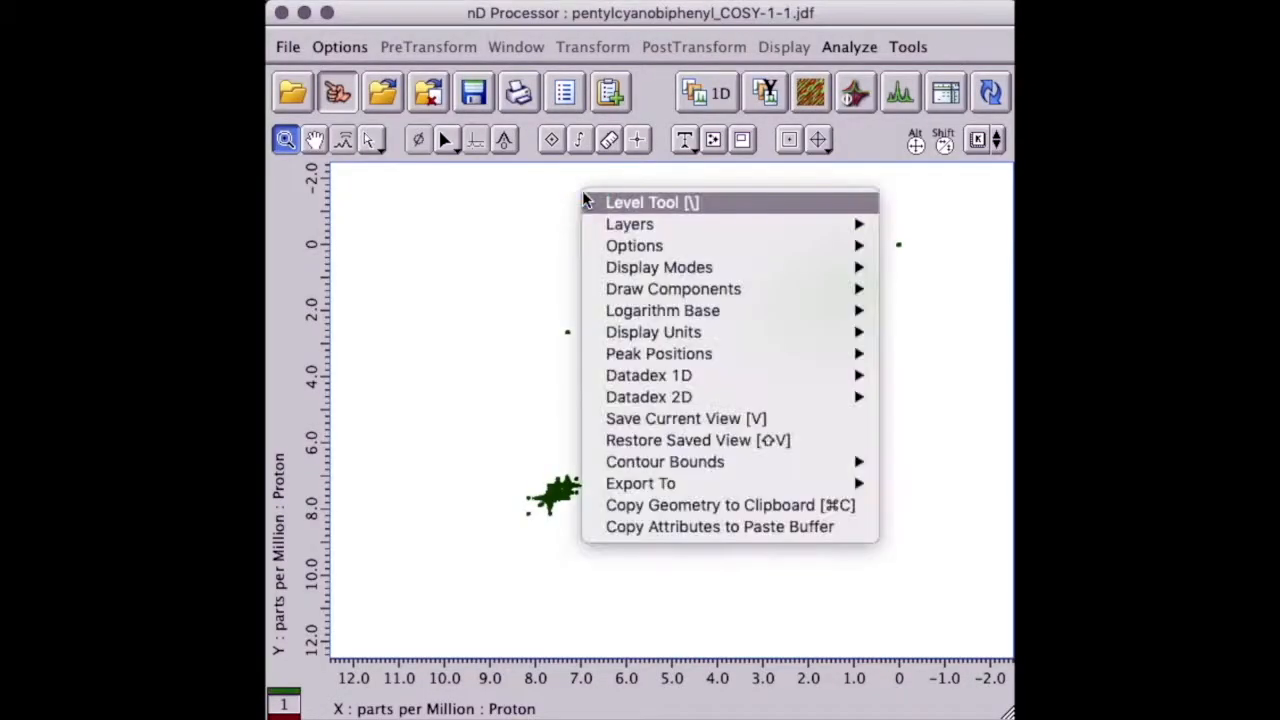
{"action": "left_click", "coordinate": [616, 205]}
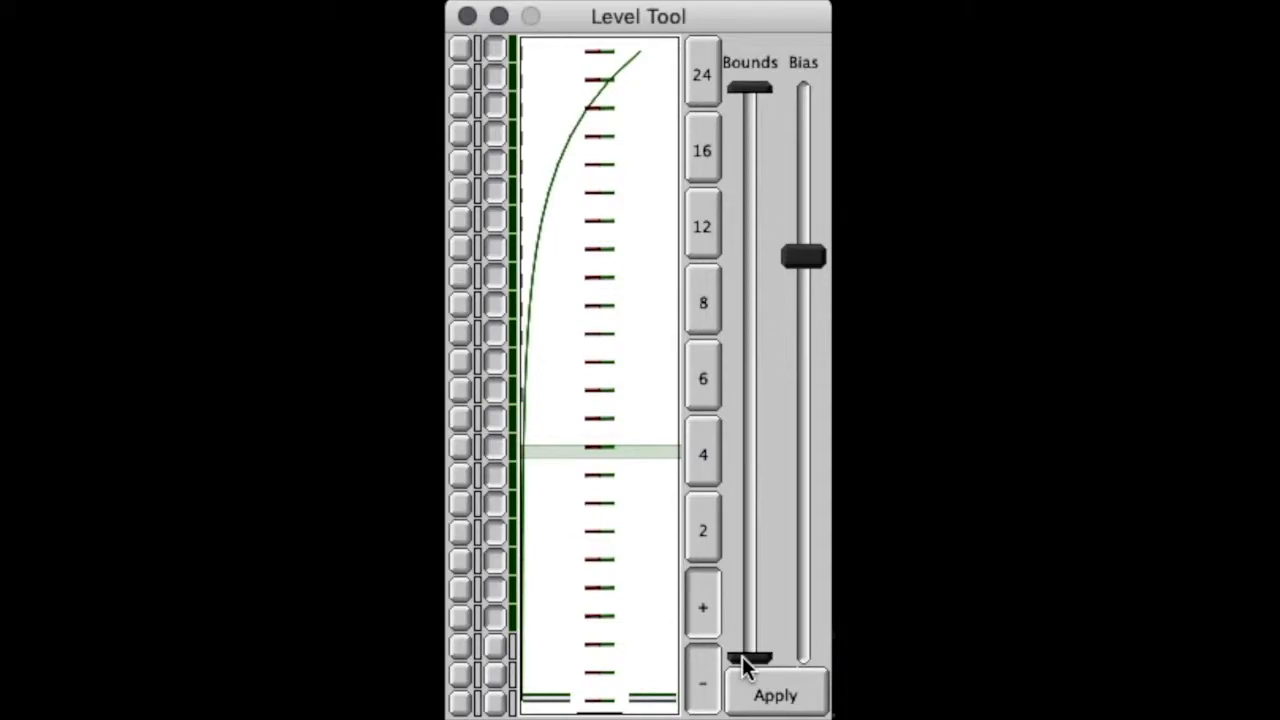
{"action": "left_click_drag", "start_coordinate": [743, 668], "coordinate": [739, 492]}
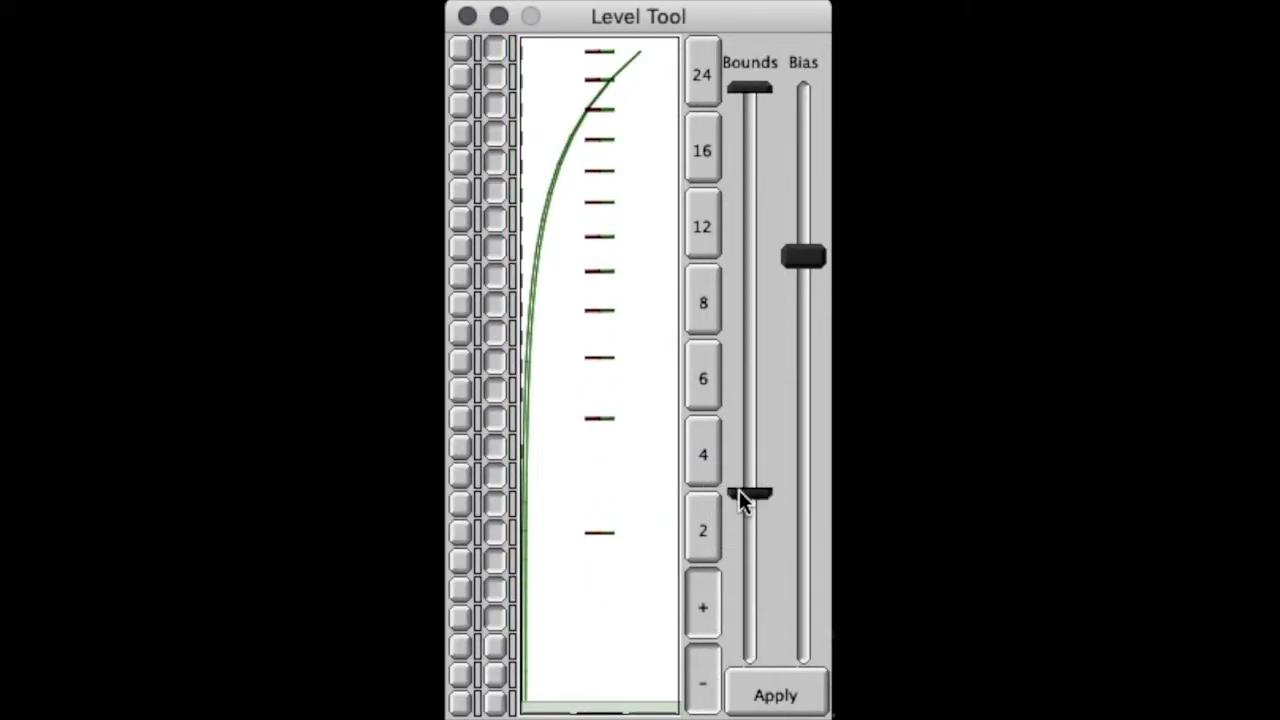
{"action": "left_click", "coordinate": [760, 694]}
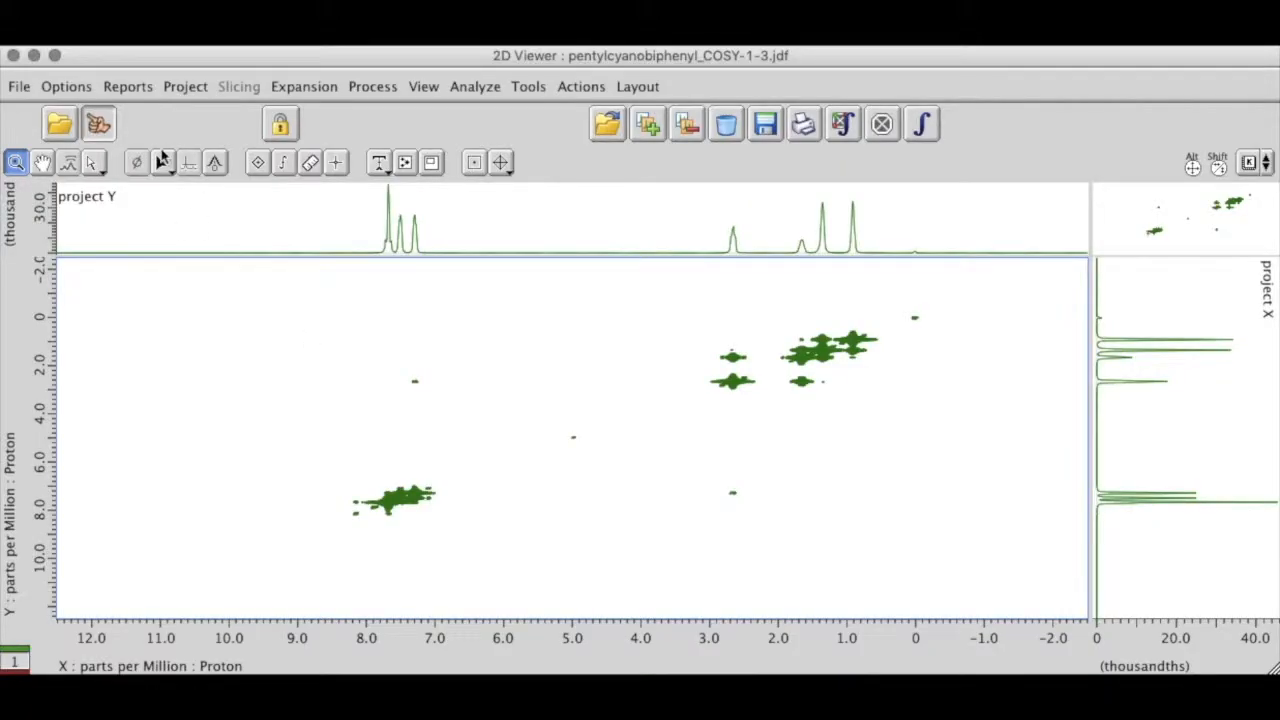
Step: Run automatic peak picking on the COSY spectrum in the 2D Viewer
{"action": "left_click", "coordinate": [68, 86]}
{"action": "left_click", "coordinate": [80, 118]}
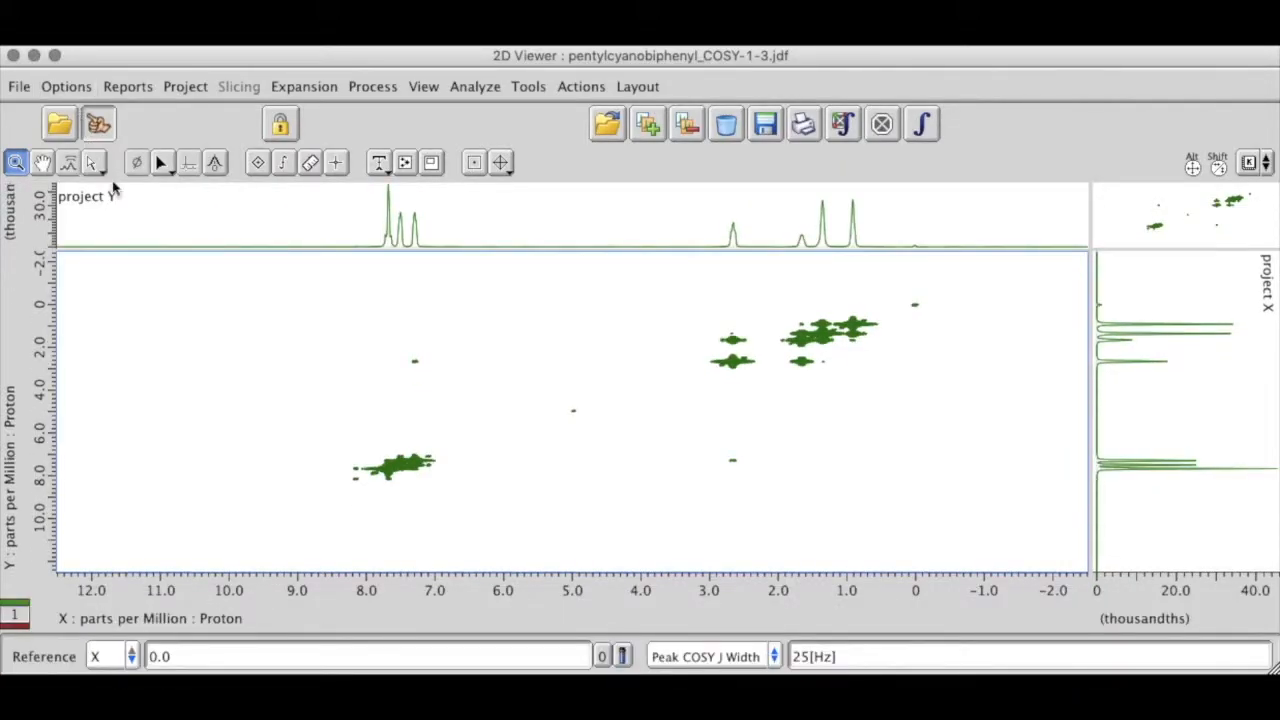
{"action": "left_click", "coordinate": [843, 128]}
Step: Raise the lower contour bound of the peak-picked spectrum in the Level Tool, apply it and close the tool
{"action": "right_click", "coordinate": [665, 291]}
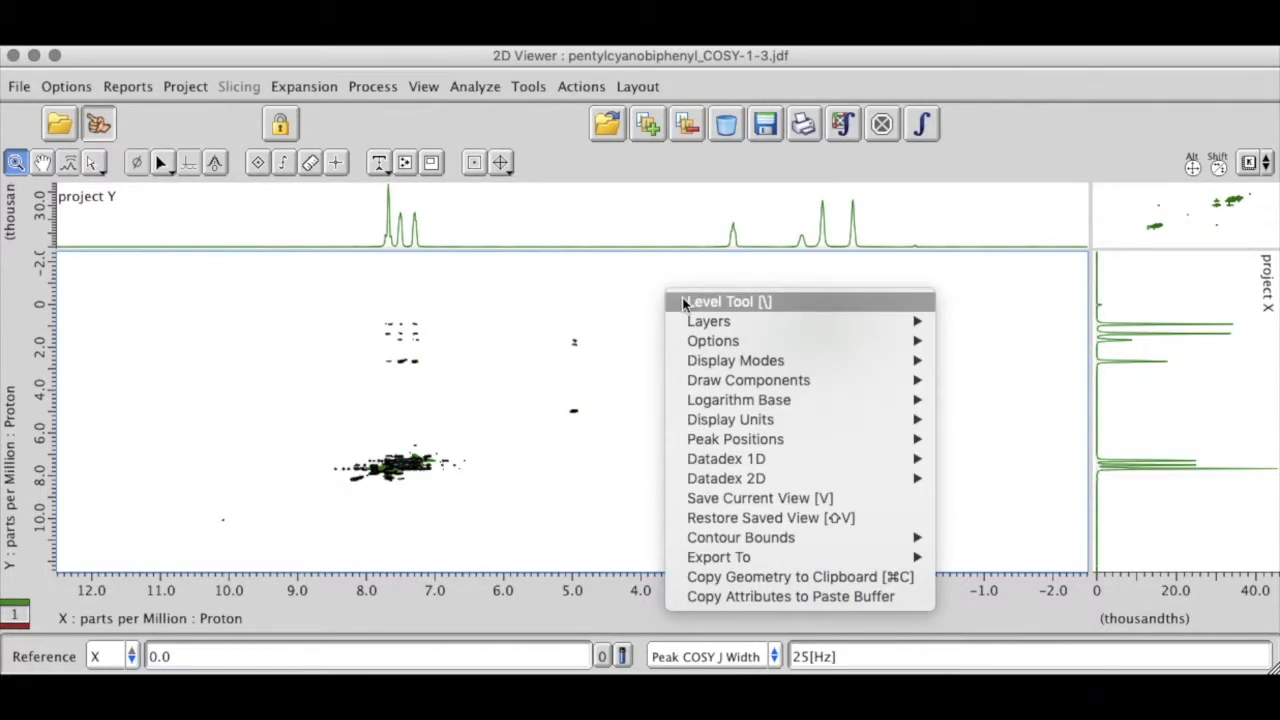
{"action": "left_click", "coordinate": [684, 302]}
{"action": "left_click_drag", "start_coordinate": [1052, 590], "coordinate": [1050, 495]}
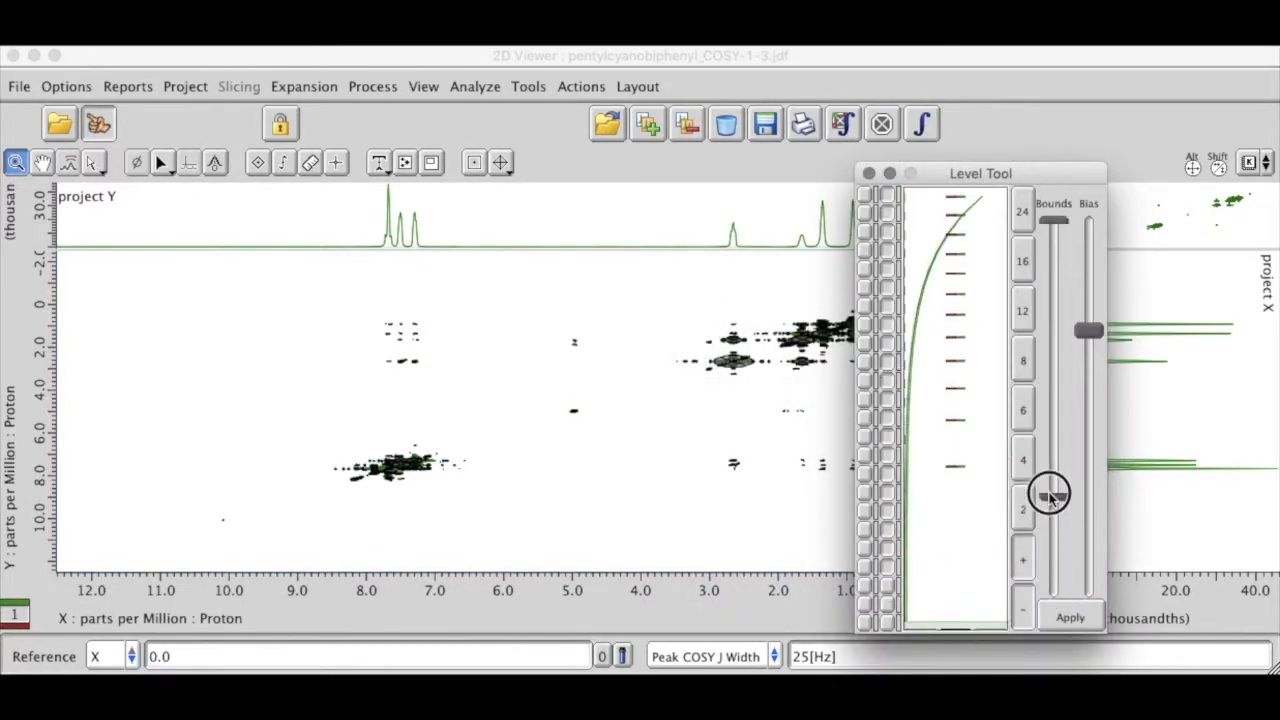
{"action": "left_click", "coordinate": [1068, 613]}
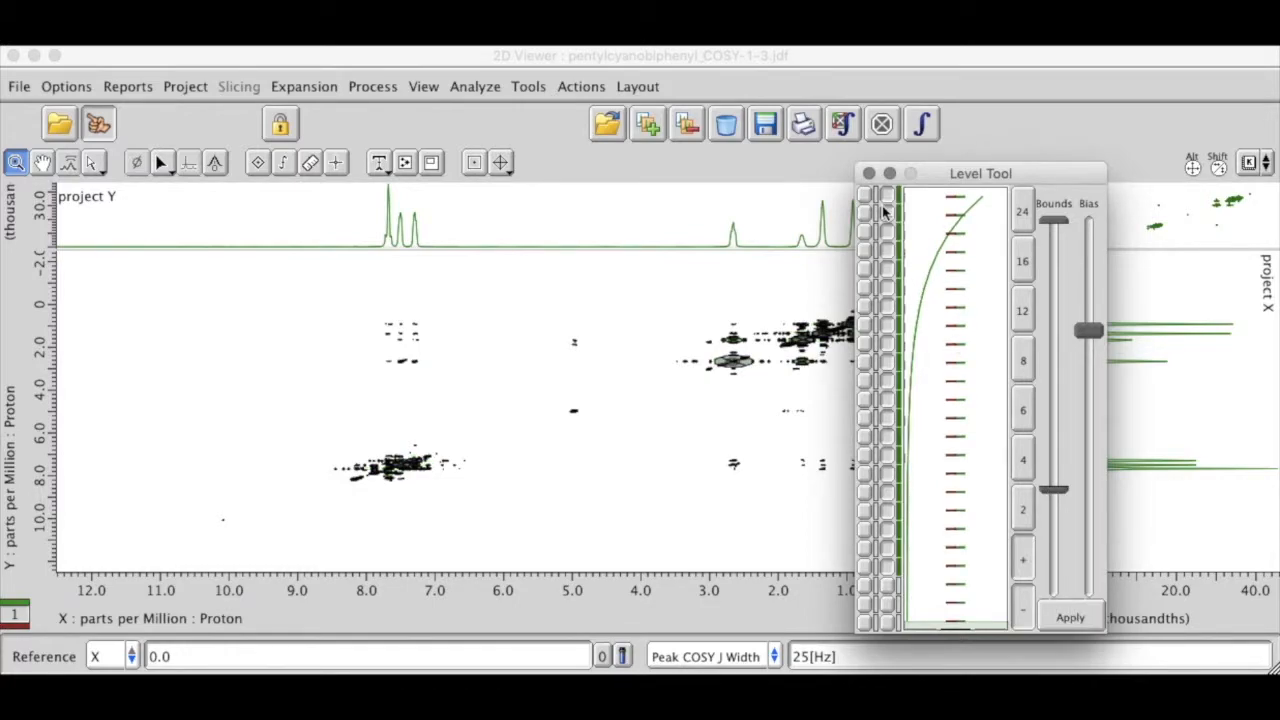
{"action": "left_click", "coordinate": [868, 175]}
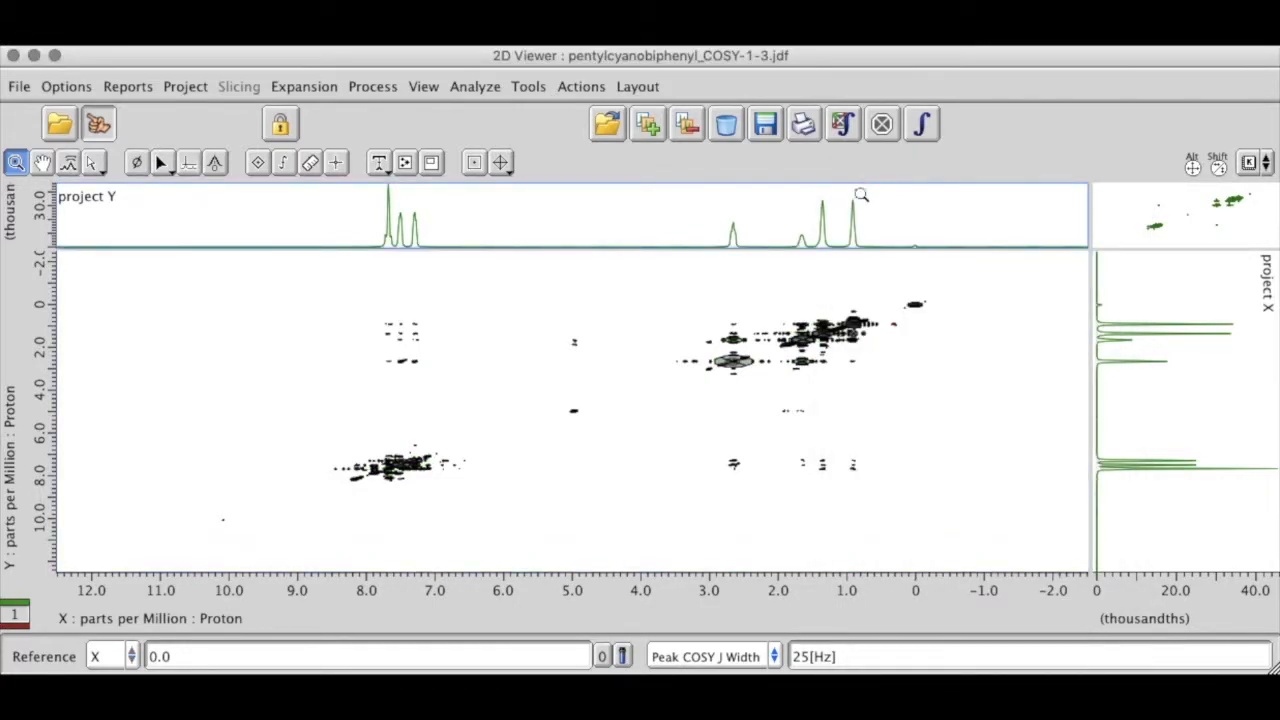
Step: Open the Peak Spreadsheet for the picked COSY peaks
{"action": "left_click", "coordinate": [475, 86]}
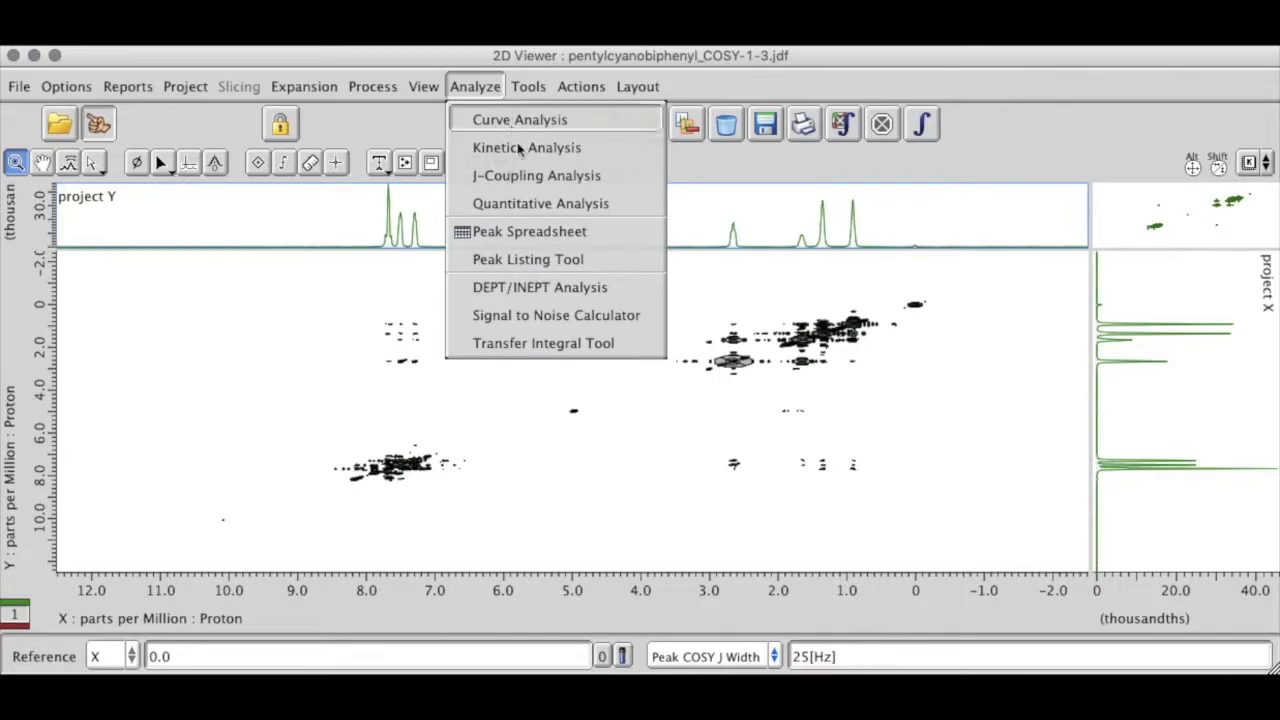
{"action": "left_click", "coordinate": [531, 245]}
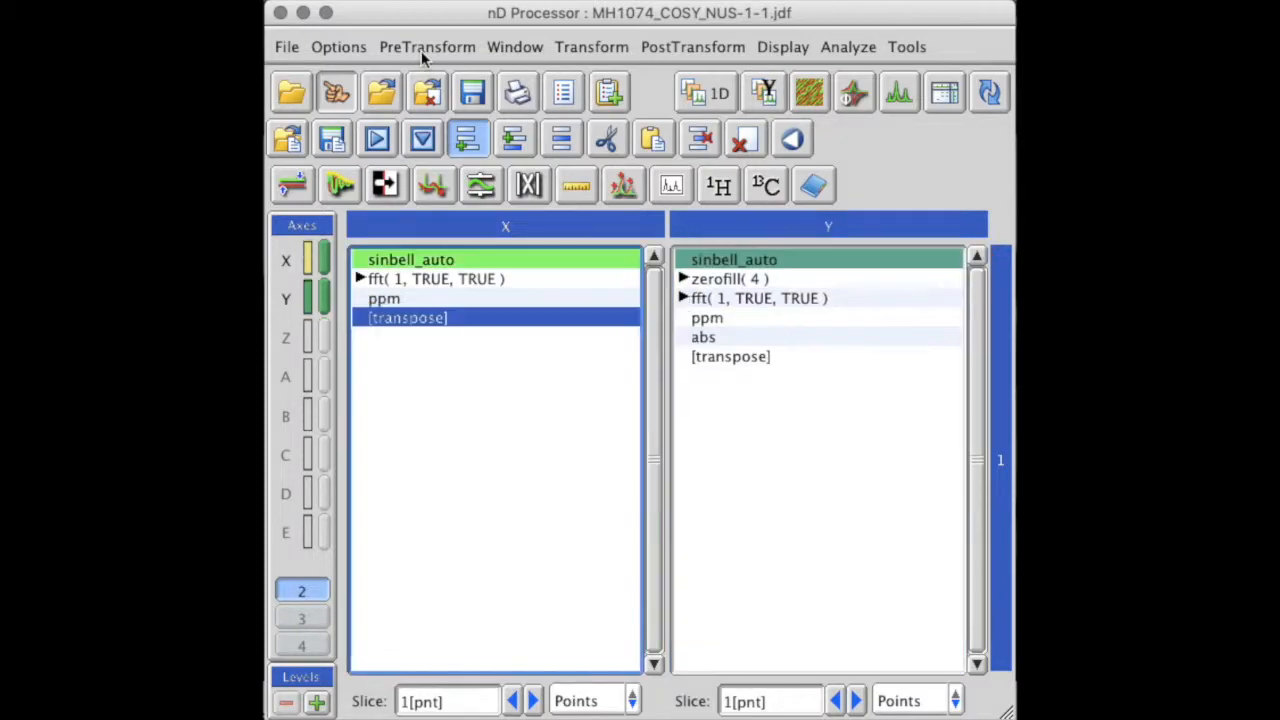
Step: Insert NUS Zerofill before the transpose in the X-axis list of the MH1074_COSY_NUS data
{"action": "left_click", "coordinate": [421, 52]}
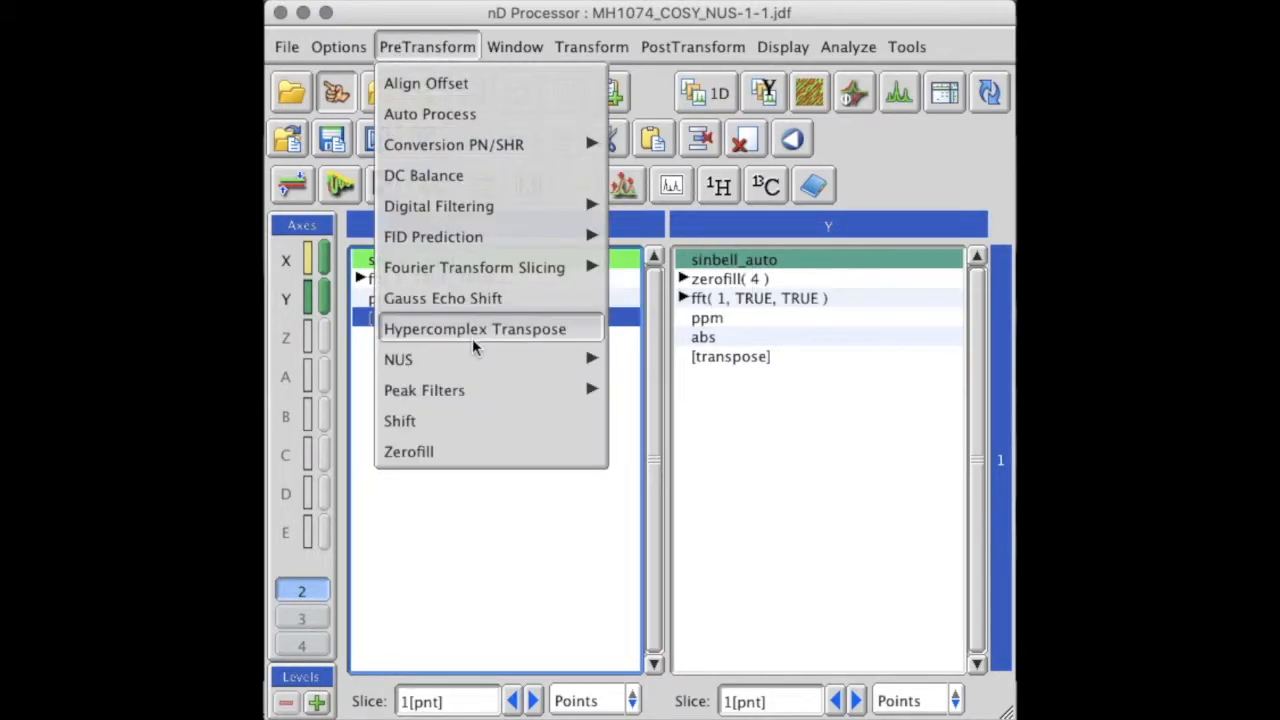
{"action": "mouse_move", "coordinate": [481, 365]}
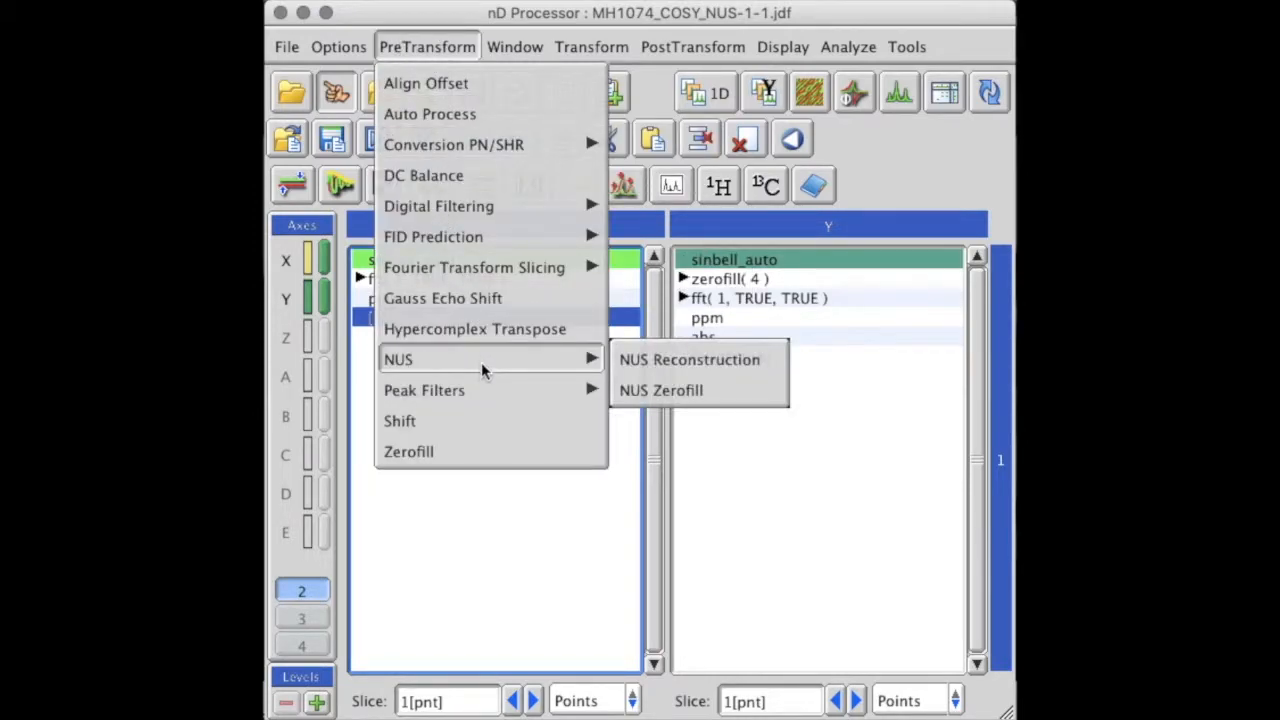
{"action": "left_click", "coordinate": [647, 393]}
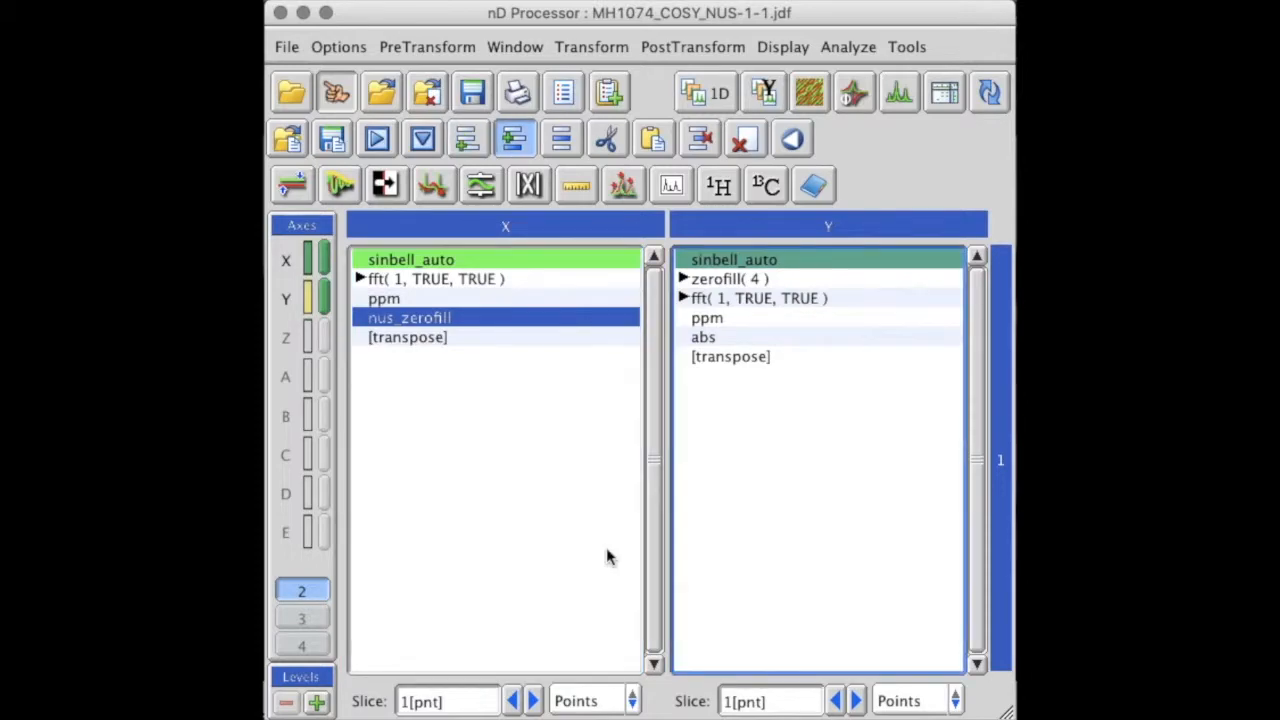
Step: Add NUS Reconstruction to the Y-axis processing list of the MH1074_COSY_NUS data
{"action": "left_click", "coordinate": [430, 44]}
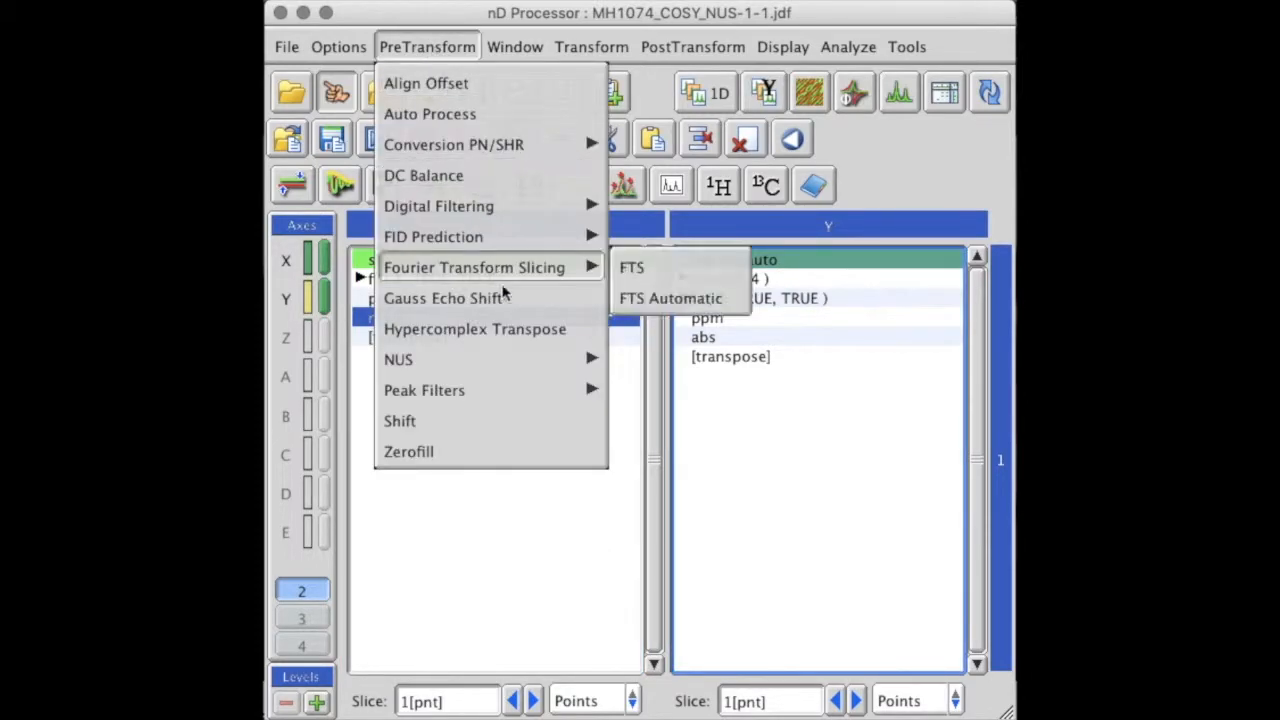
{"action": "mouse_move", "coordinate": [510, 351]}
{"action": "left_click", "coordinate": [634, 362]}
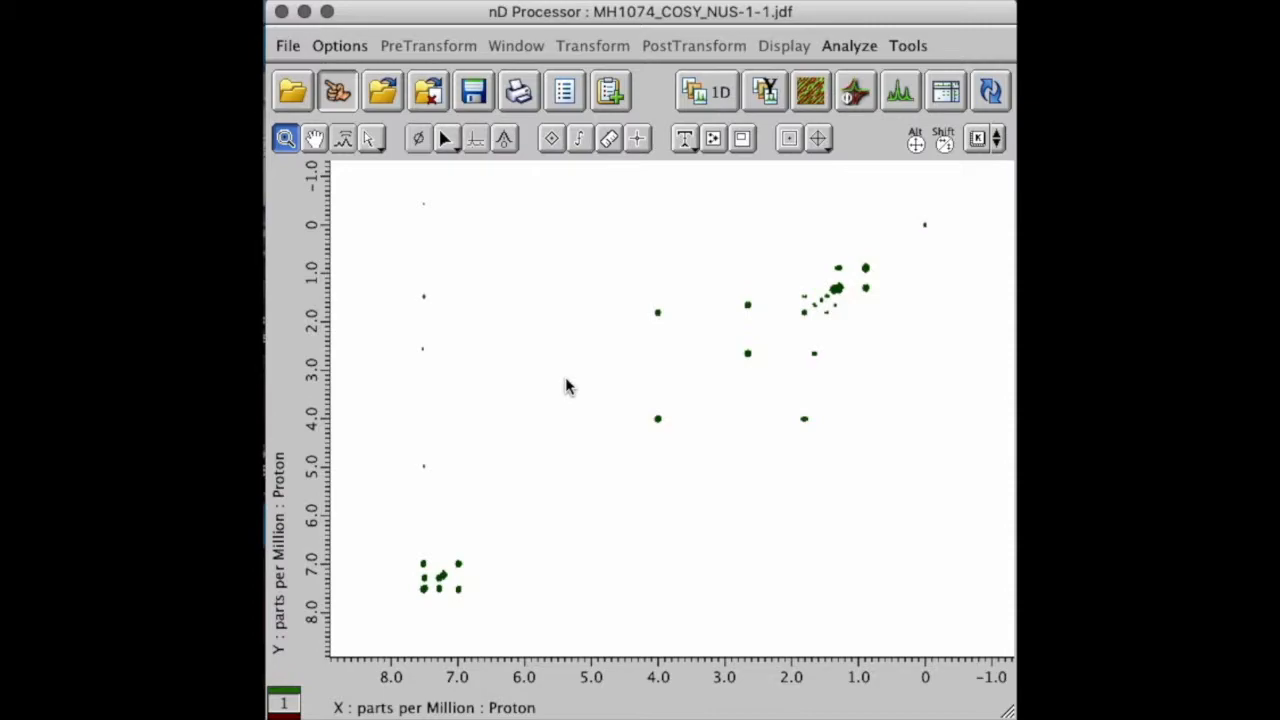
Step: In the 1D Processor, insert Automatic Phase before machinephase in the 5 CB_CARBON processing list and reprocess the spectrum
{"action": "left_click", "coordinate": [710, 98]}
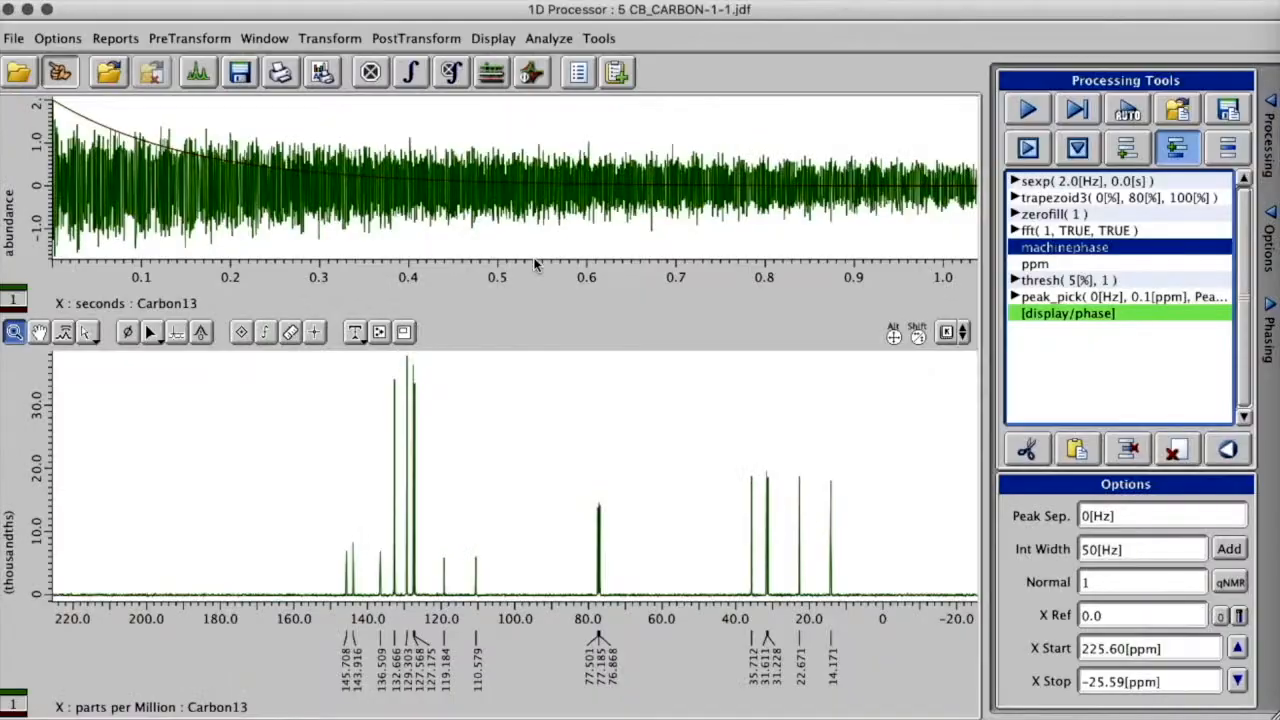
{"action": "left_click", "coordinate": [420, 40]}
{"action": "mouse_move", "coordinate": [464, 255]}
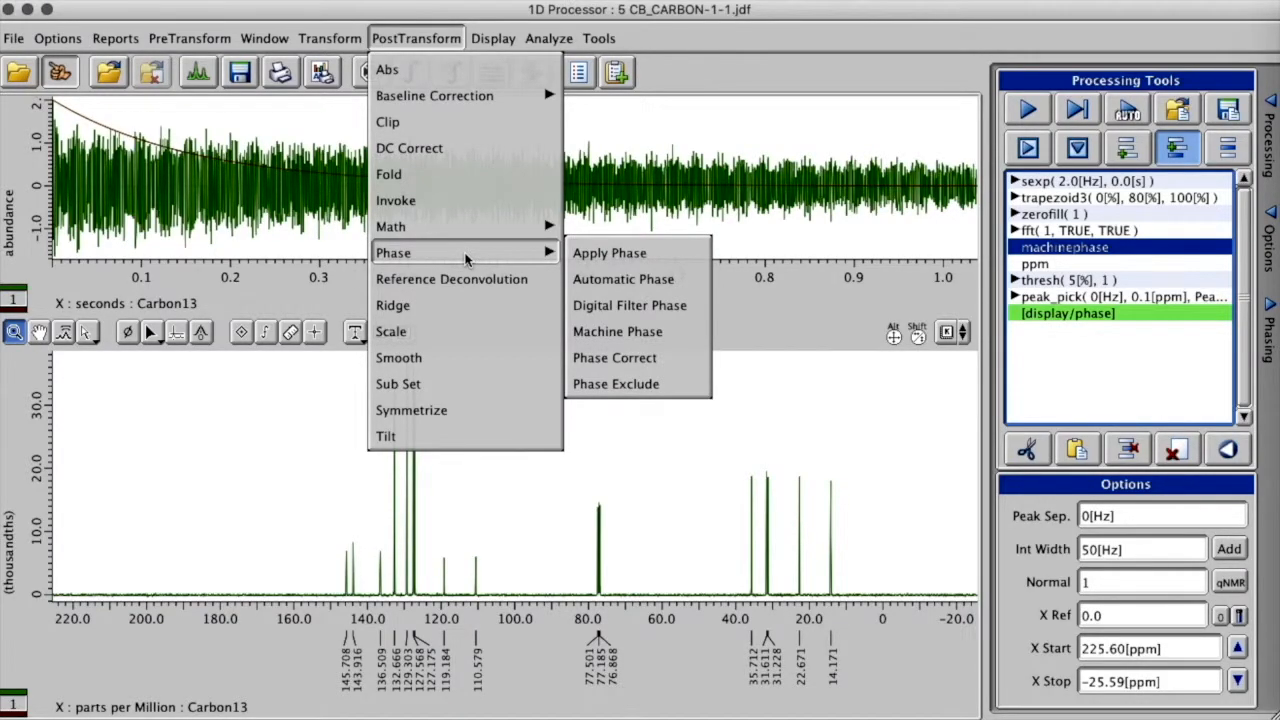
{"action": "left_click", "coordinate": [605, 284]}
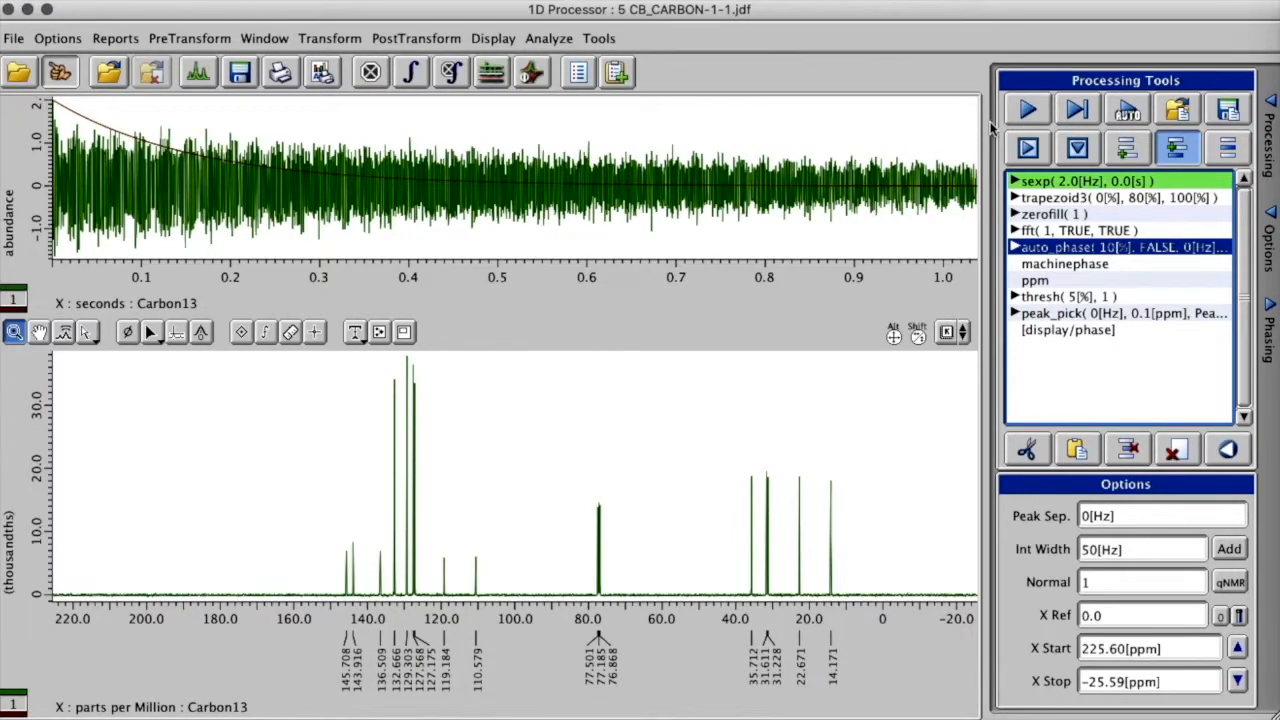
{"action": "left_click", "coordinate": [1024, 112]}
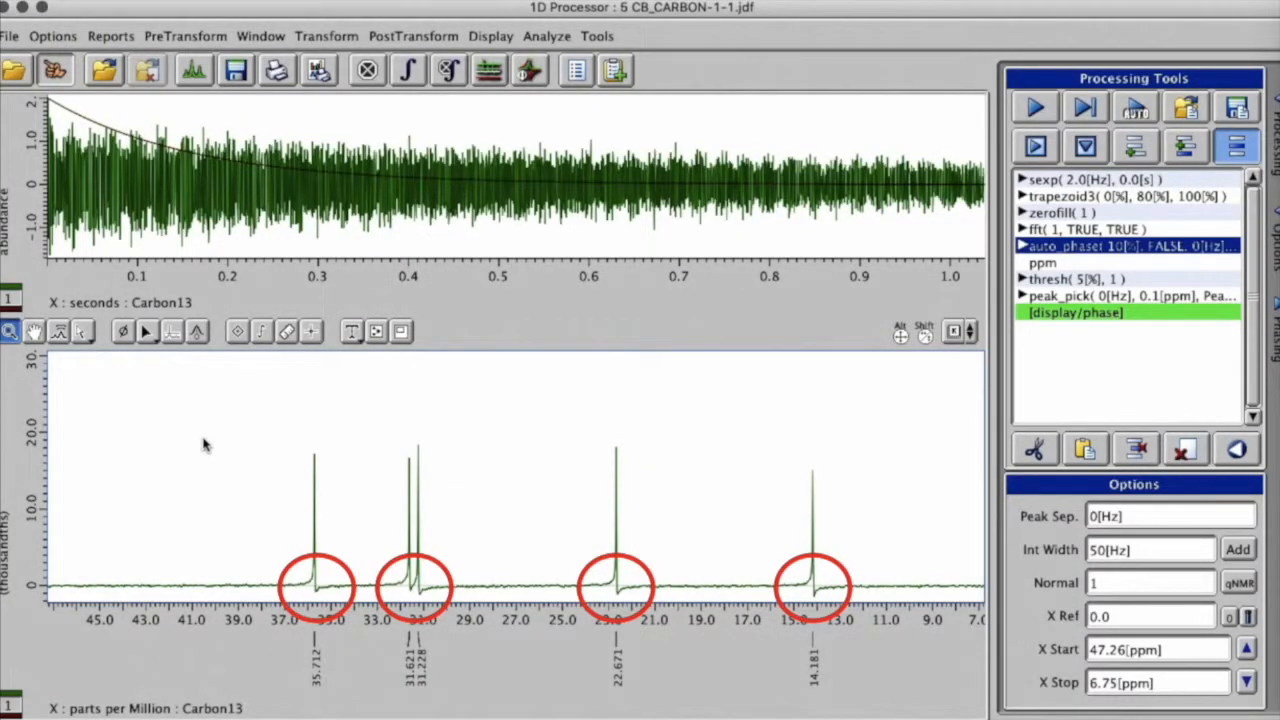
Step: Set the manual phase pivot of the carbon spectrum on the 129.303 ppm peak
{"action": "scroll", "coordinate": [204, 445], "scroll_direction": "down", "scroll_amount": 3}
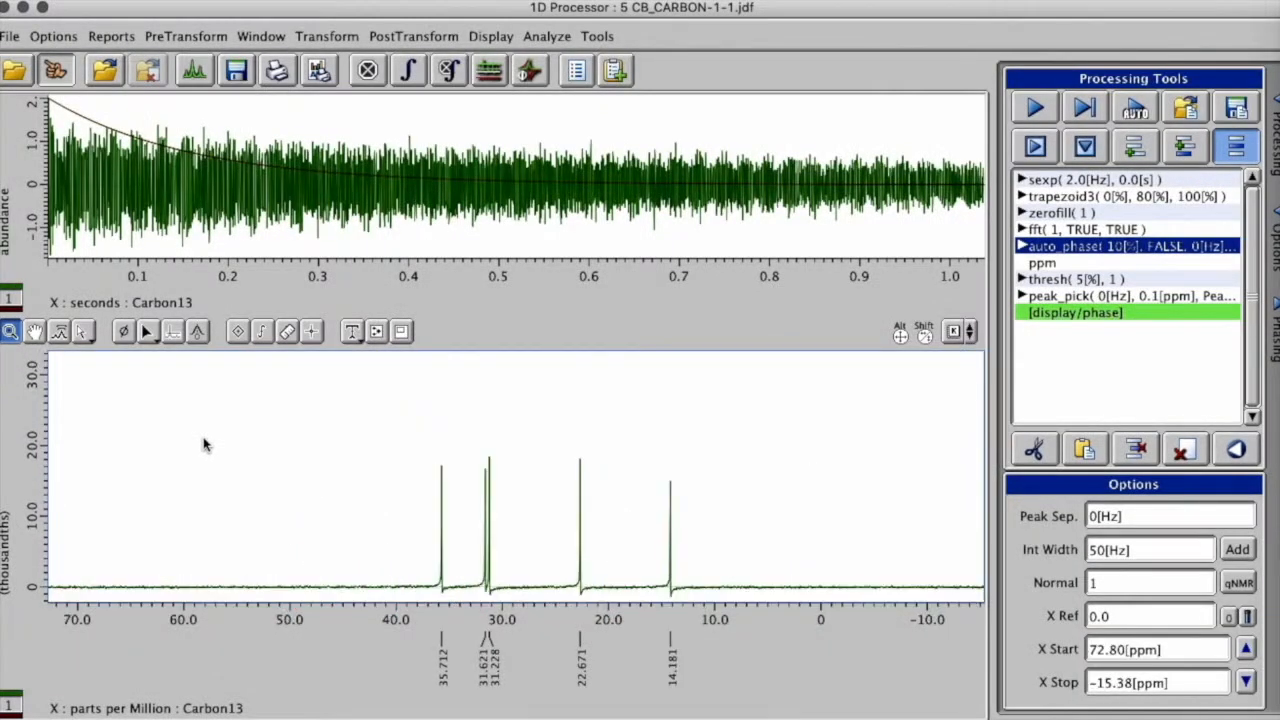
{"action": "left_click", "coordinate": [124, 334]}
{"action": "left_click_drag", "start_coordinate": [518, 451], "coordinate": [401, 457]}
{"action": "left_click", "coordinate": [10, 331]}
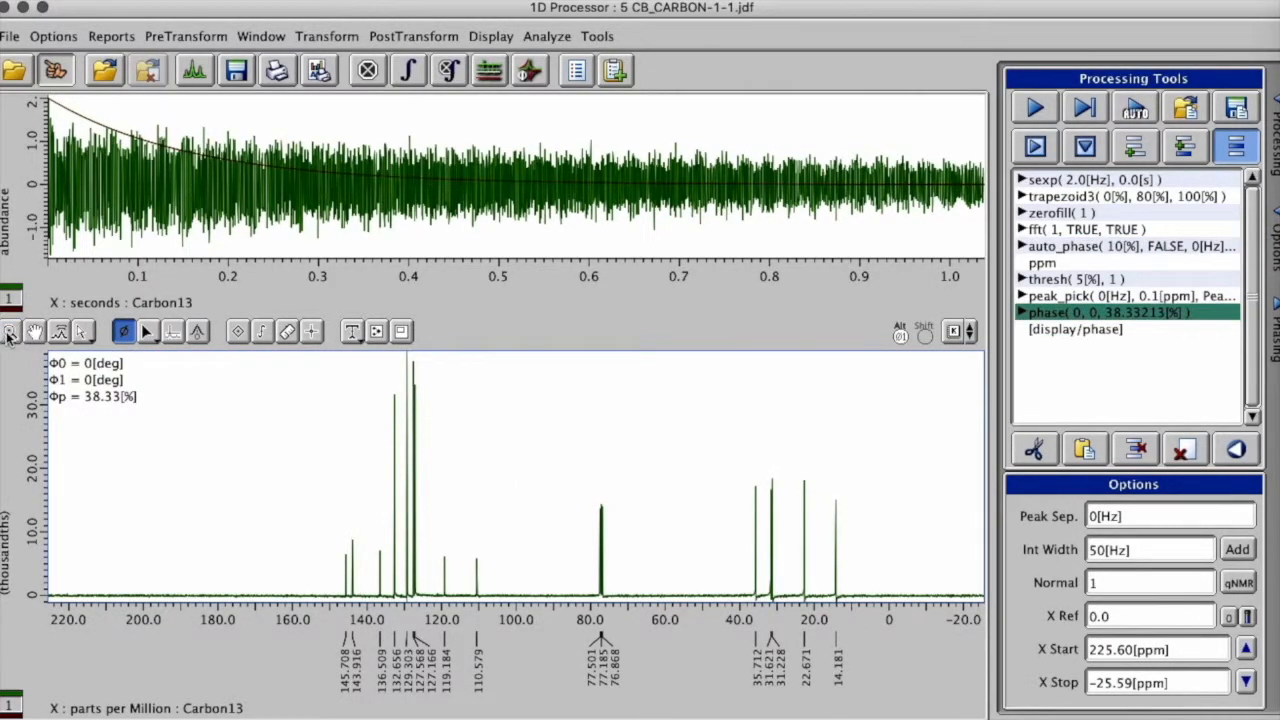
{"action": "left_click_drag", "start_coordinate": [310, 365], "coordinate": [513, 606]}
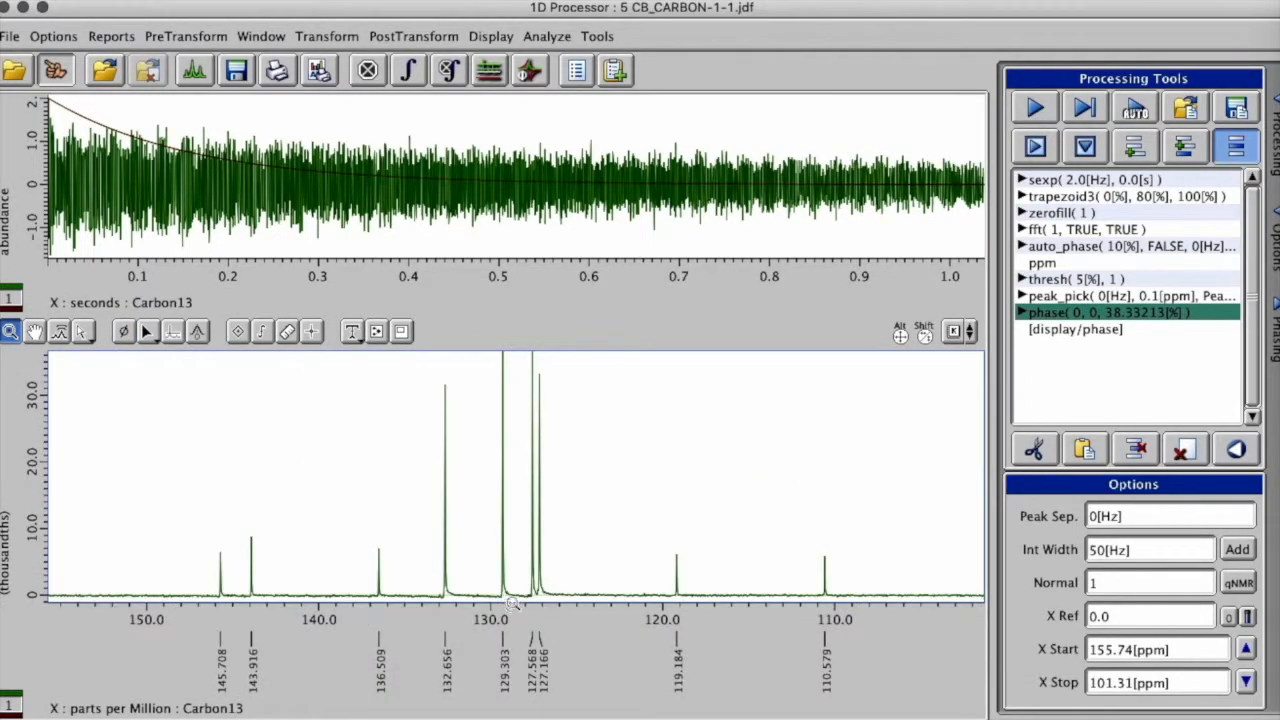
{"action": "left_click", "coordinate": [123, 331]}
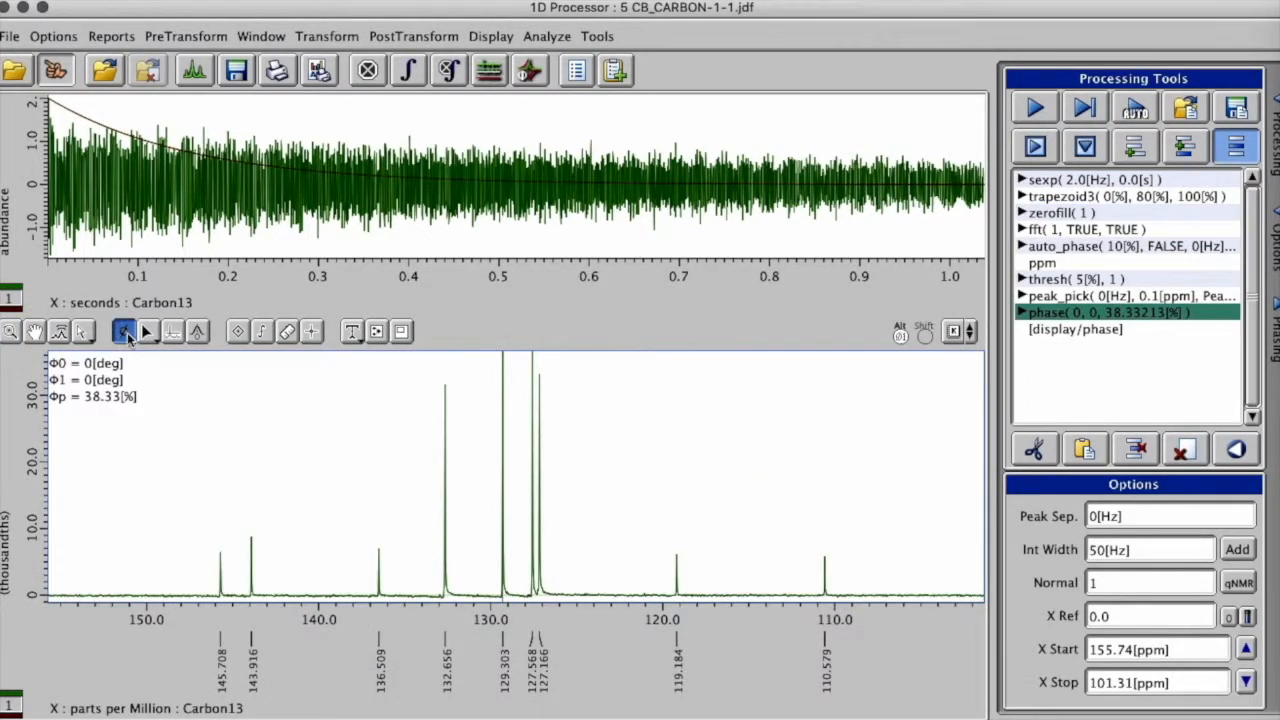
{"action": "left_click", "coordinate": [502, 430]}
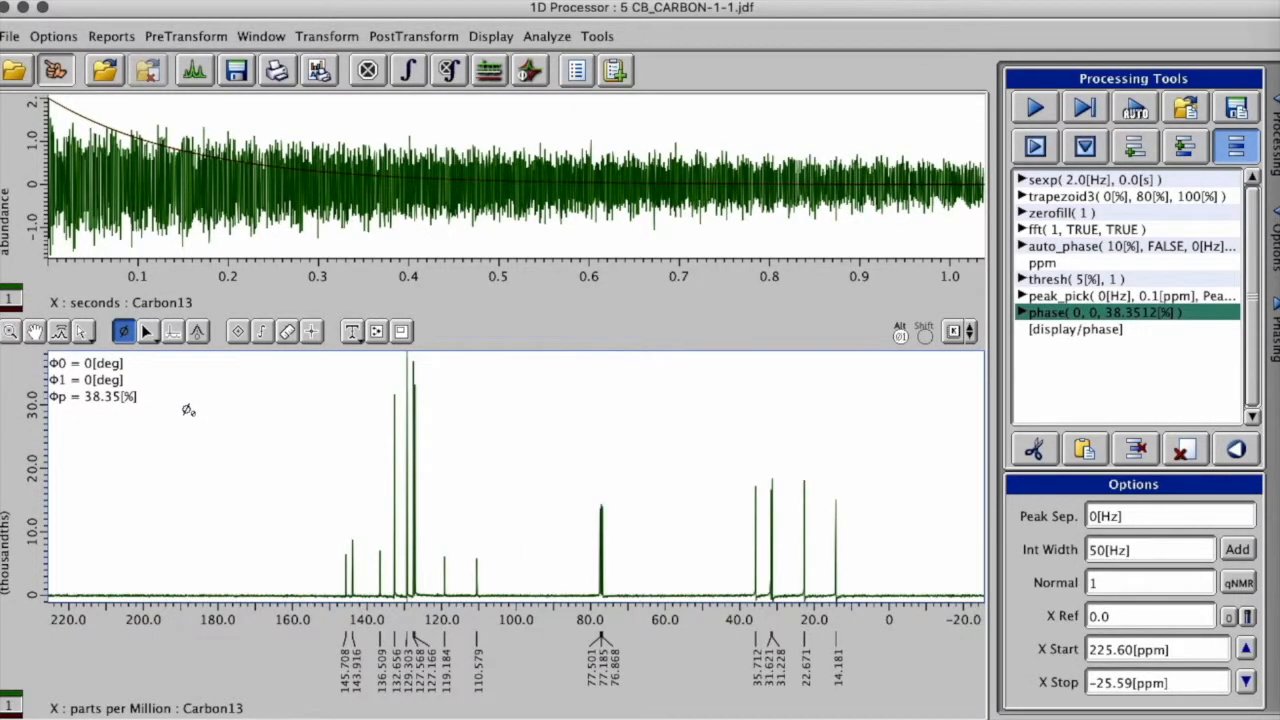
Step: Manually phase the carbon spectrum with Φ0 about -10.97° and Φ1 about -70.86°, and reprocess it
{"action": "left_click_drag", "start_coordinate": [428, 466], "coordinate": [447, 463]}
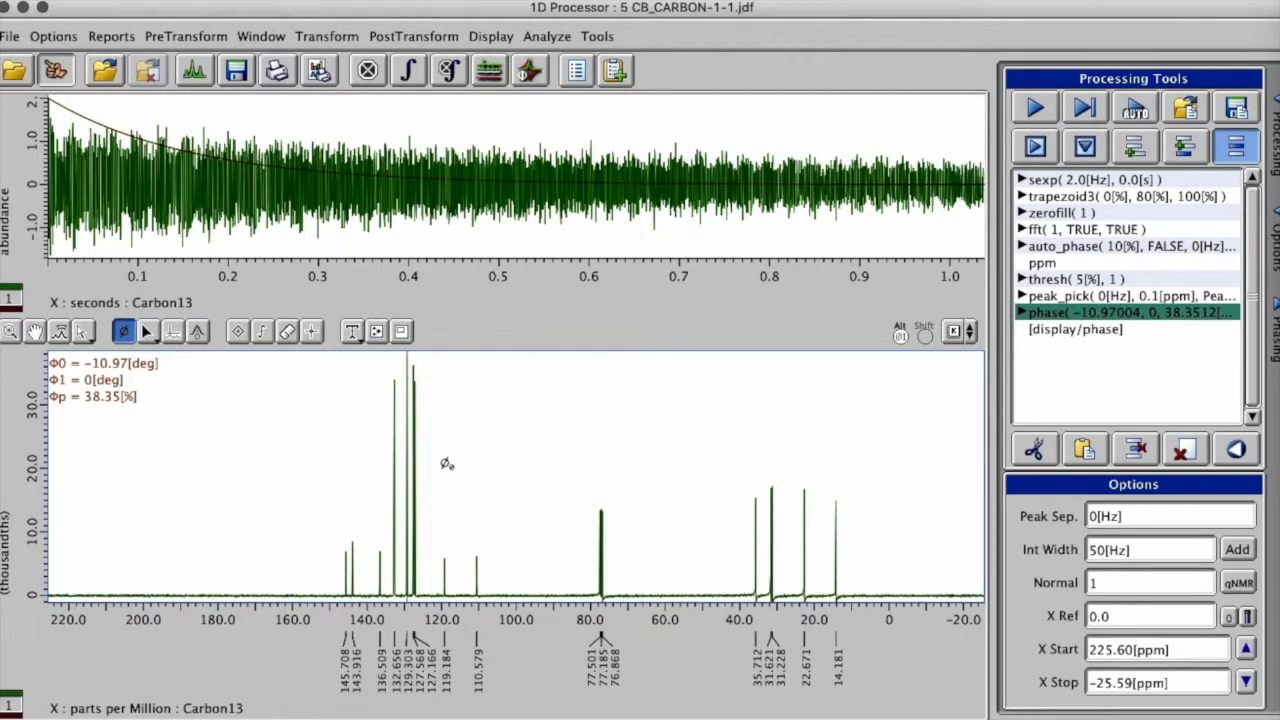
{"action": "key", "text": "alt"}
{"action": "left_click_drag", "start_coordinate": [693, 448], "coordinate": [649, 450]}
{"action": "left_click", "coordinate": [9, 331]}
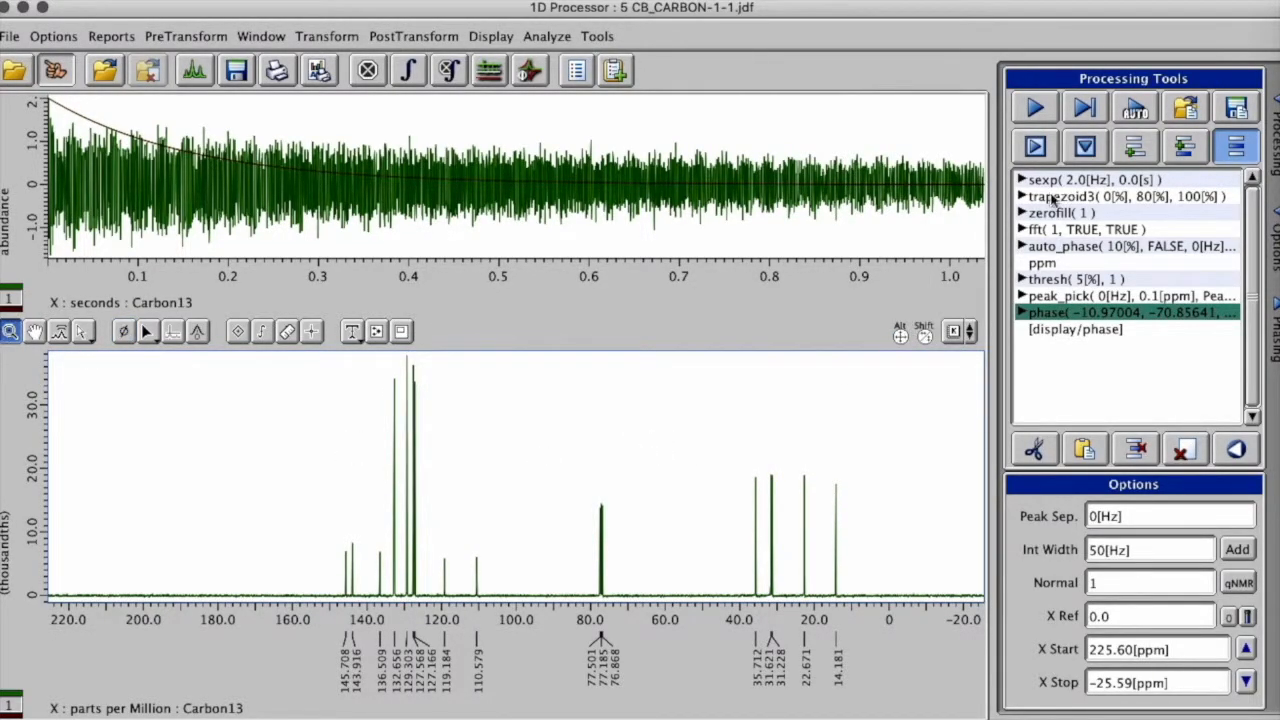
{"action": "left_click", "coordinate": [1035, 110]}
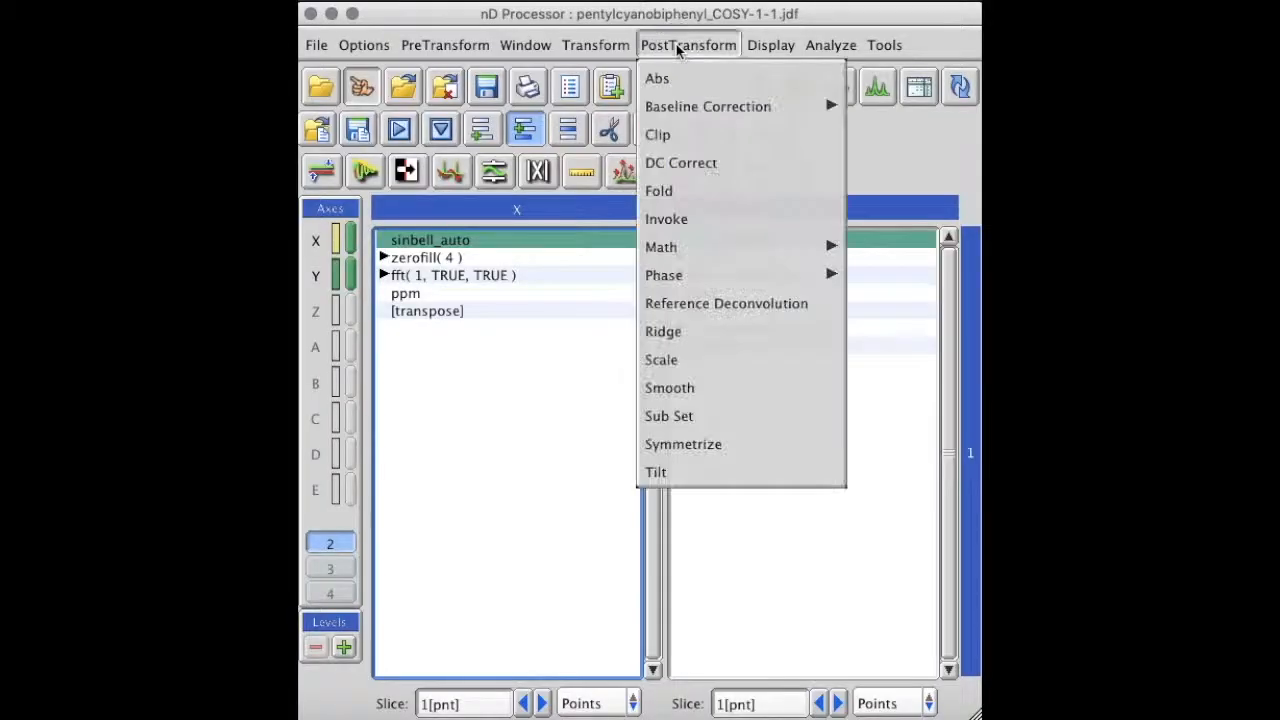
Step: In the nD Processor, insert a phase correction before sinbell_auto in the pentylcyanobiphenyl_COSY X-axis list, with Φ0 3.5 and Φ1 17.5
{"action": "mouse_move", "coordinate": [750, 276]}
{"action": "left_click", "coordinate": [857, 280]}
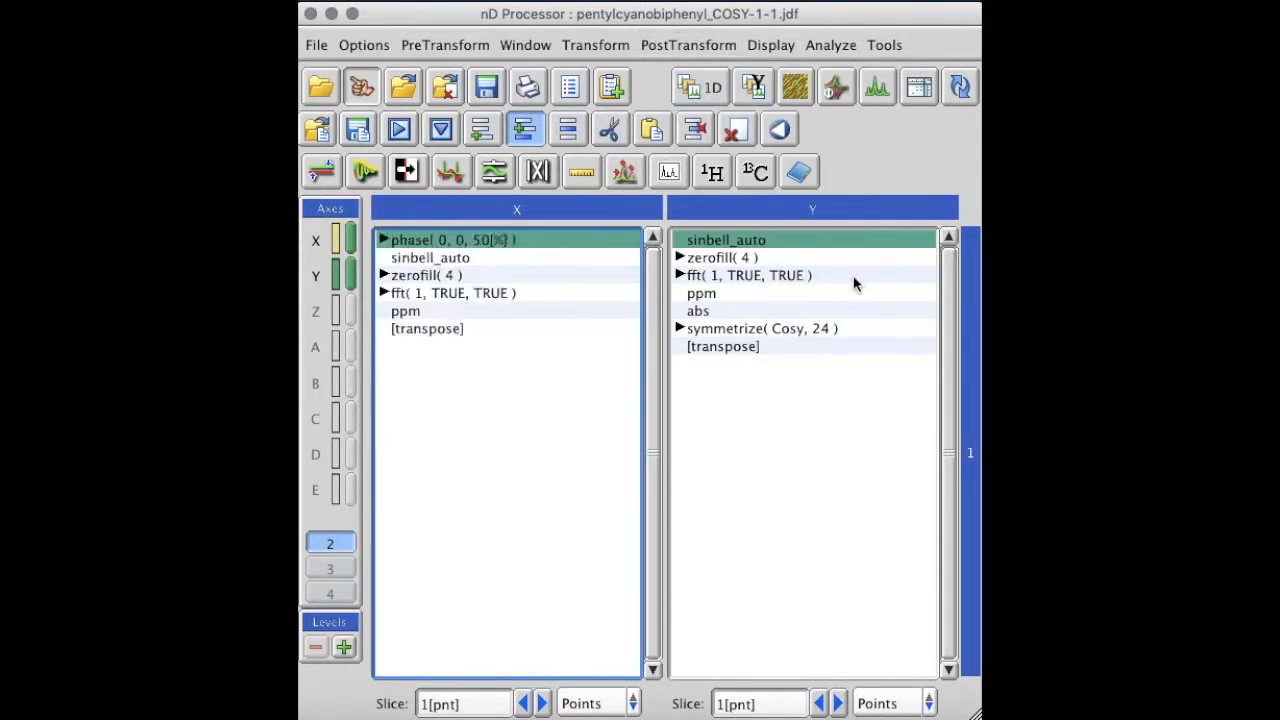
{"action": "left_click", "coordinate": [383, 240]}
{"action": "left_click", "coordinate": [460, 266]}
{"action": "key", "text": "BackSpace"}
{"action": "type", "text": "3.5"}
{"action": "left_click", "coordinate": [460, 289]}
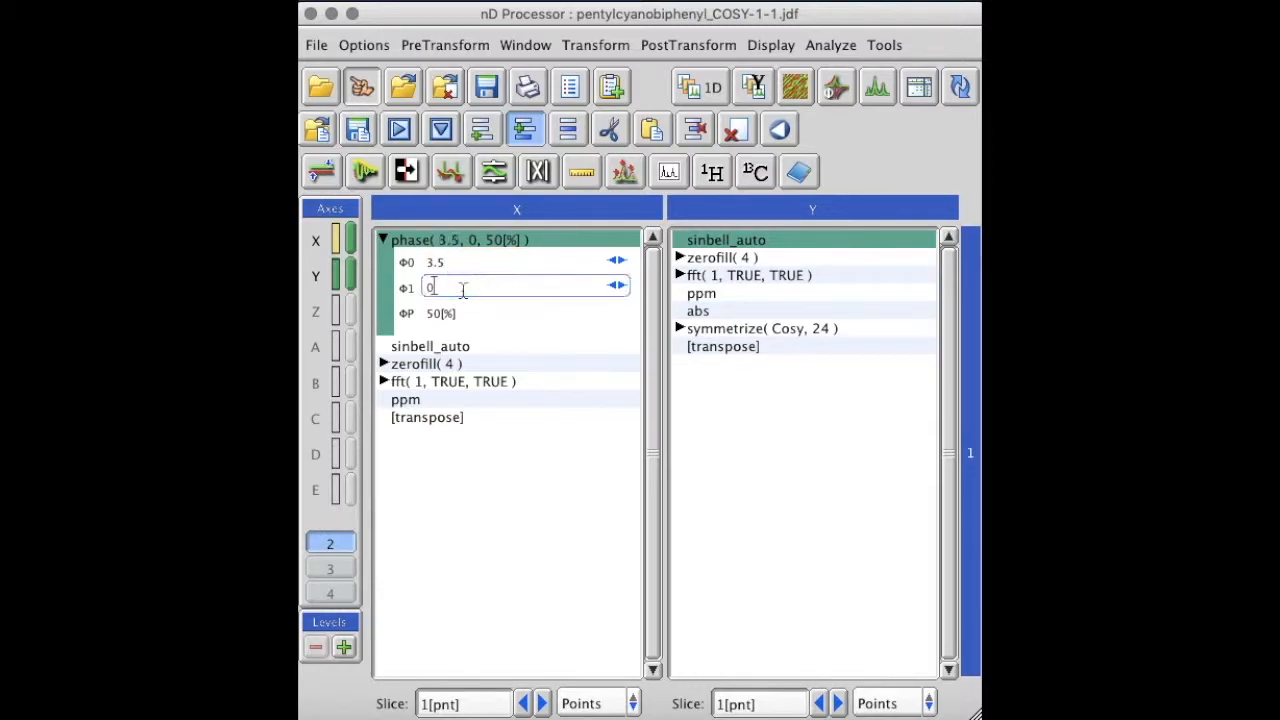
{"action": "key", "text": "BackSpace"}
{"action": "type", "text": "17.5"}
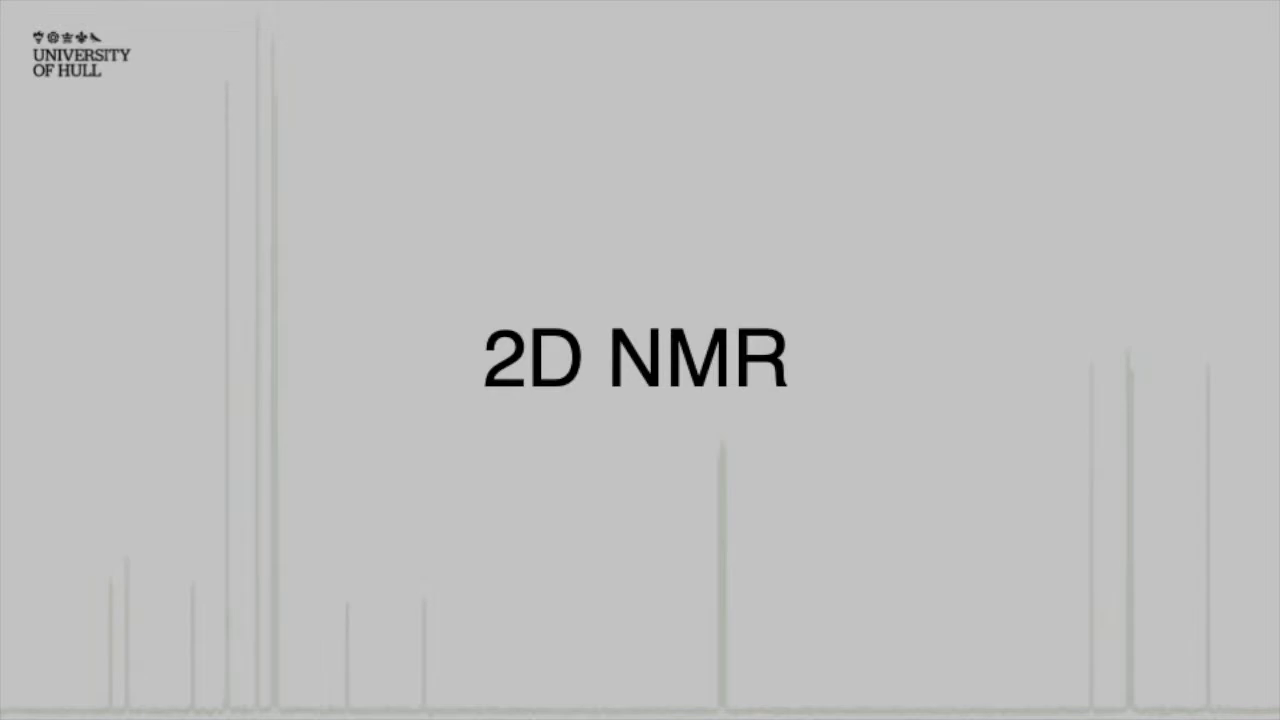